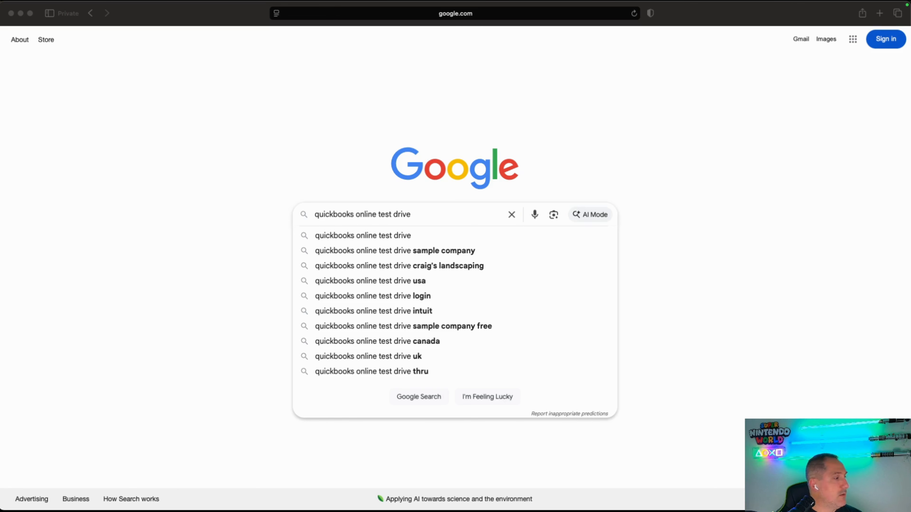
Search Google for "quickbooks online test drive" and open Intuit's "Test drive QuickBooks Online" article
click(438, 206)
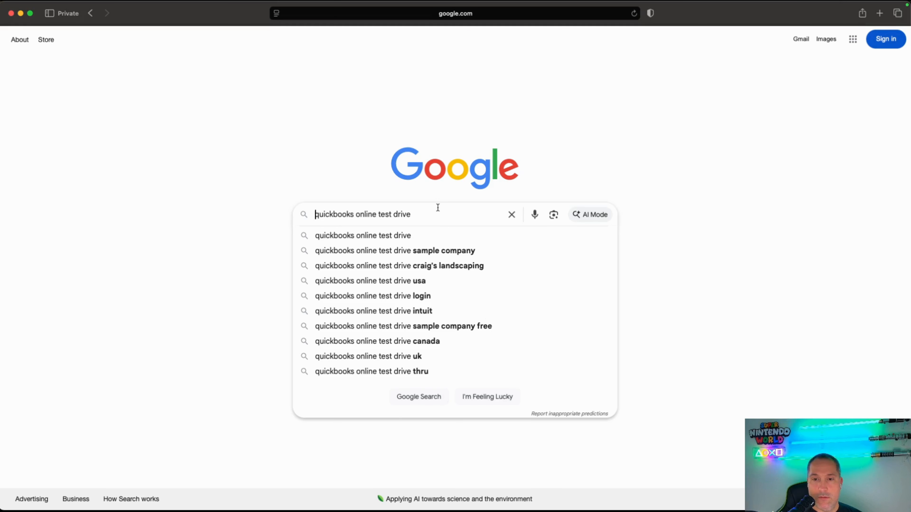
key(Return)
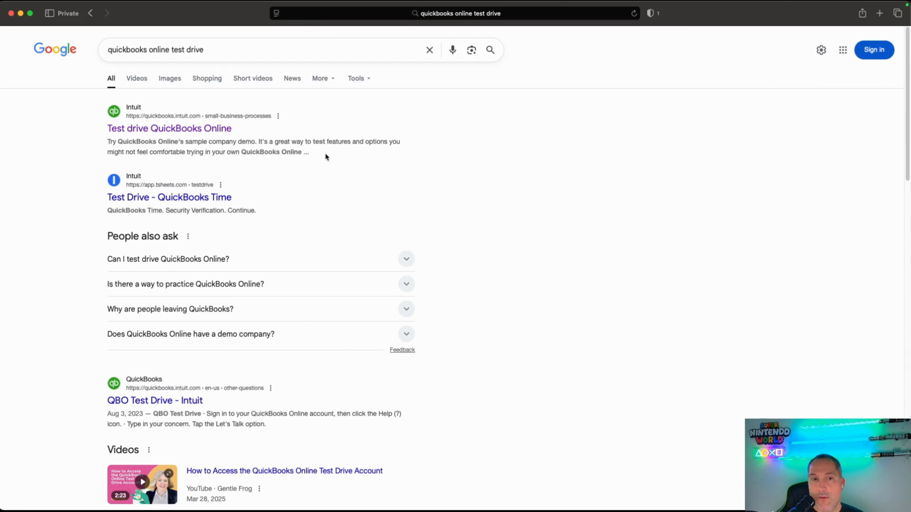
click(200, 129)
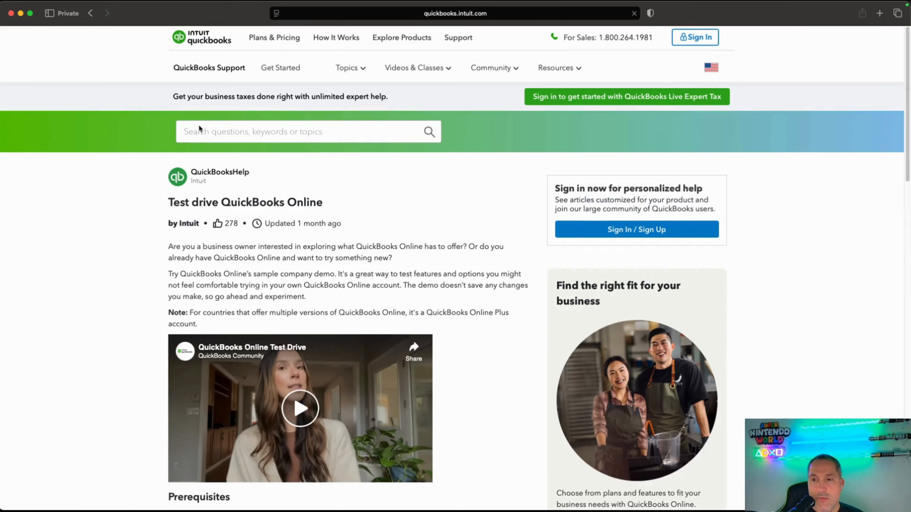
Launch the standard QuickBooks Online test drive from the article's link and complete the "I'm not a robot" security verification
scroll(280, 240, down, 8)
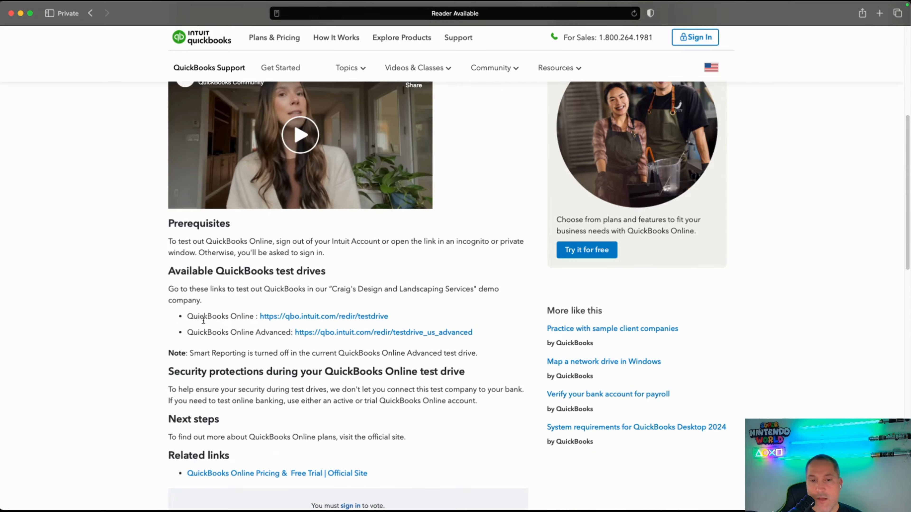
drag(186, 317, 254, 317)
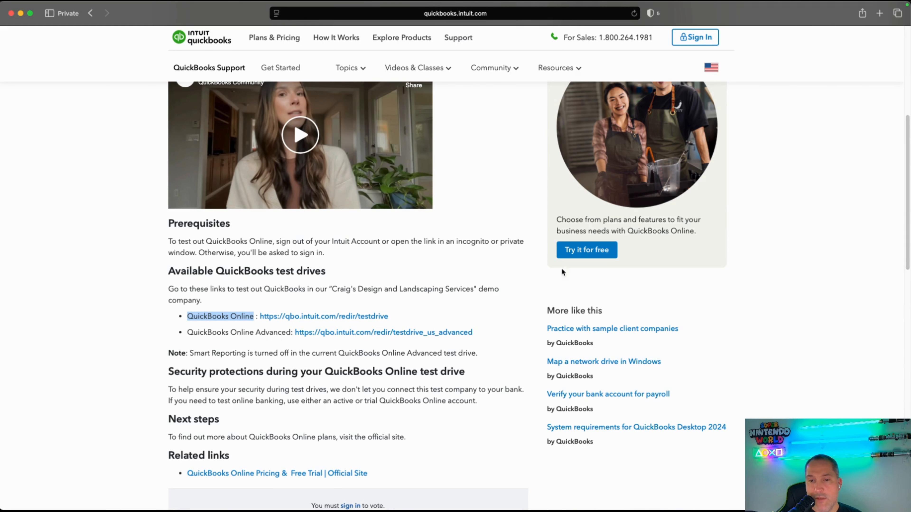
click(323, 317)
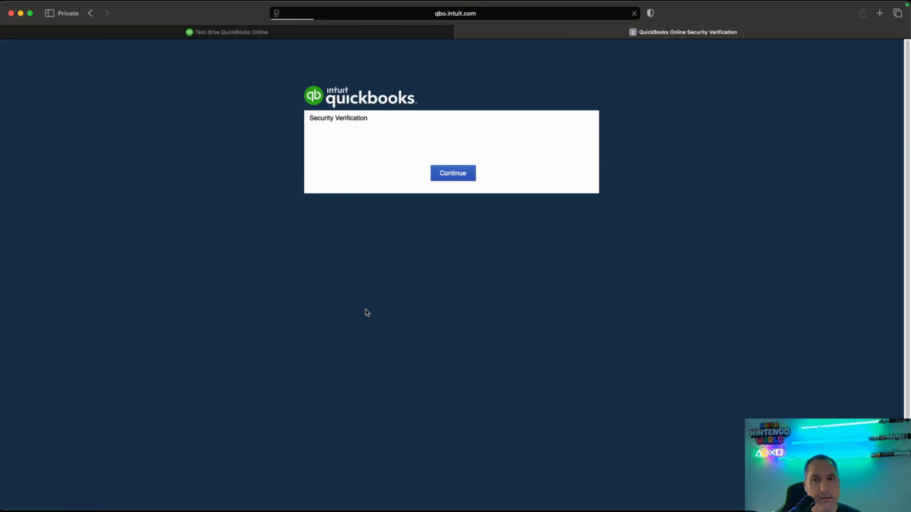
click(395, 160)
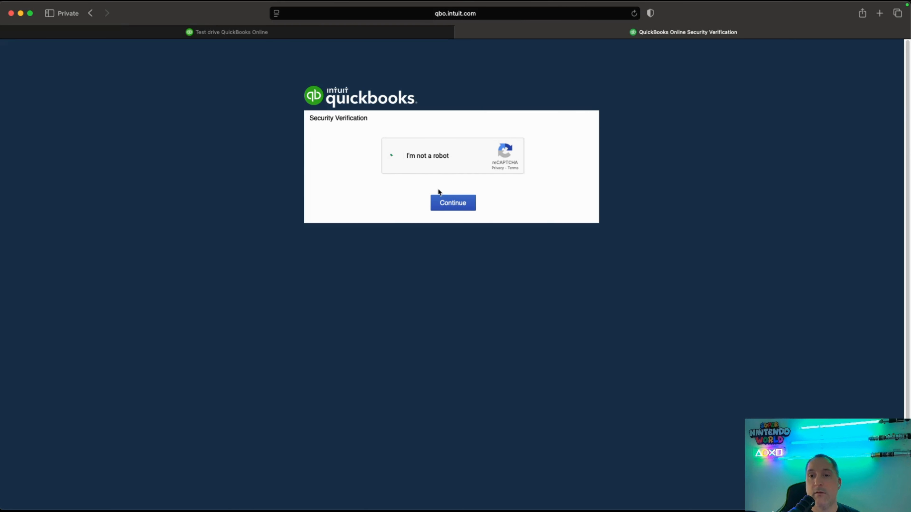
click(452, 205)
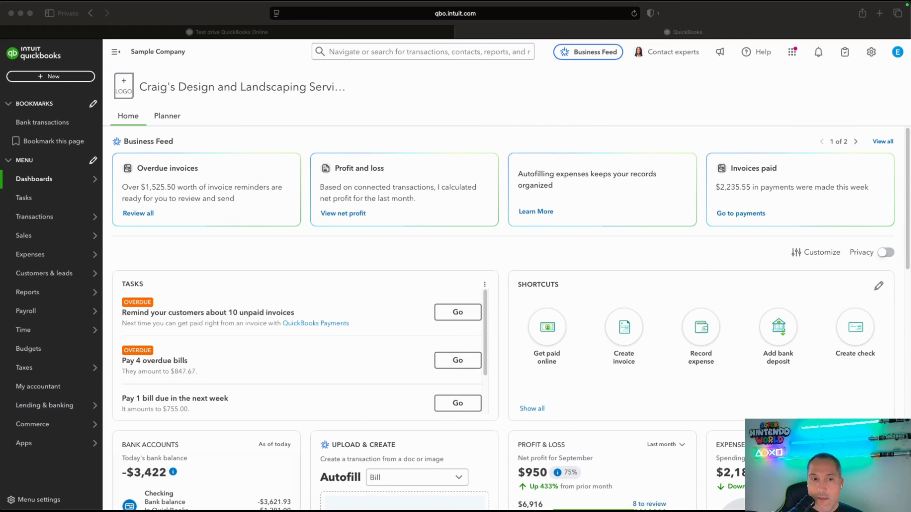
Open the sample company's bank transactions page and dismiss the bank connection introduction
click(134, 28)
mouse_move(38, 221)
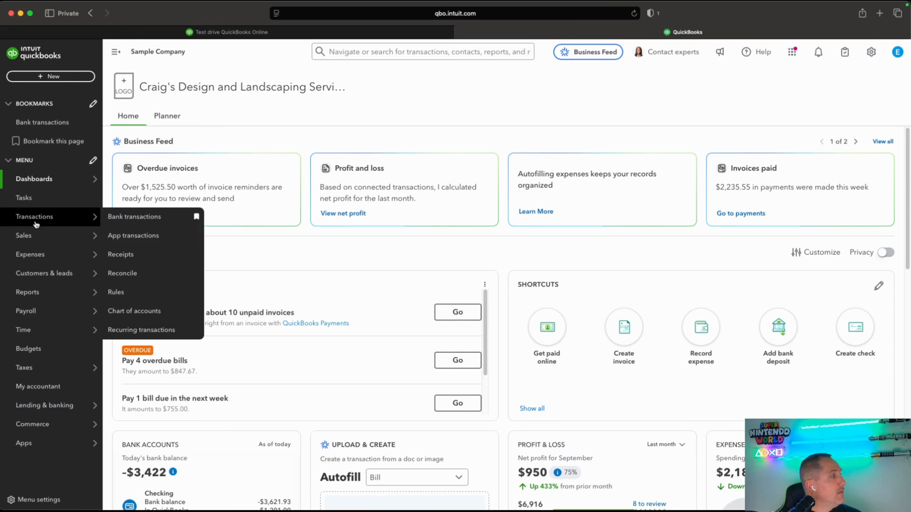
click(152, 221)
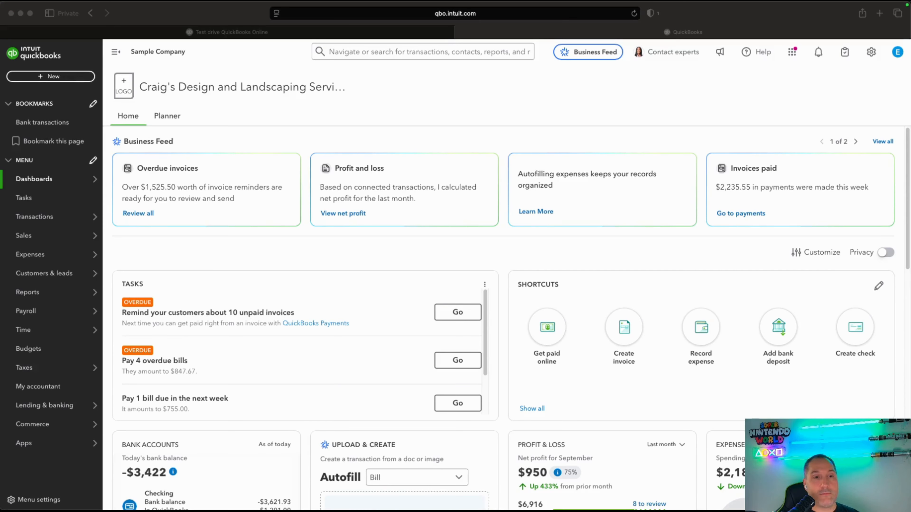
click(206, 240)
mouse_move(63, 215)
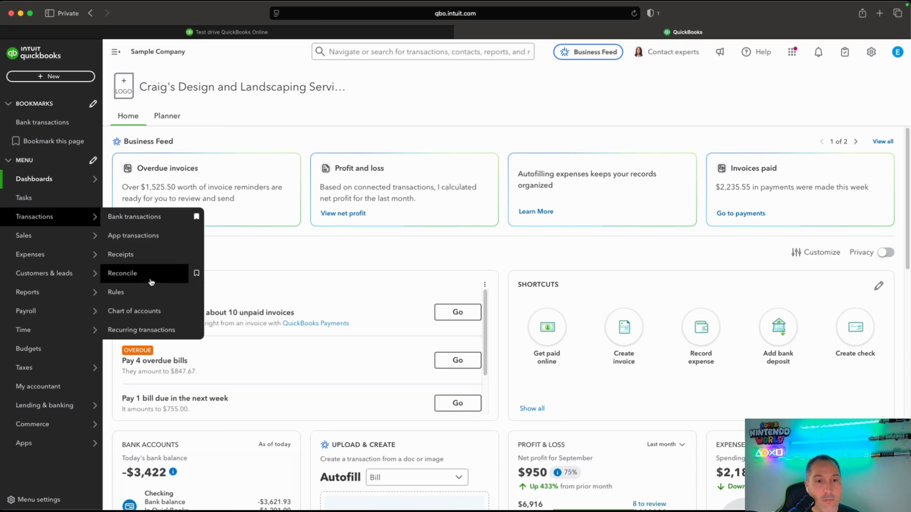
click(138, 216)
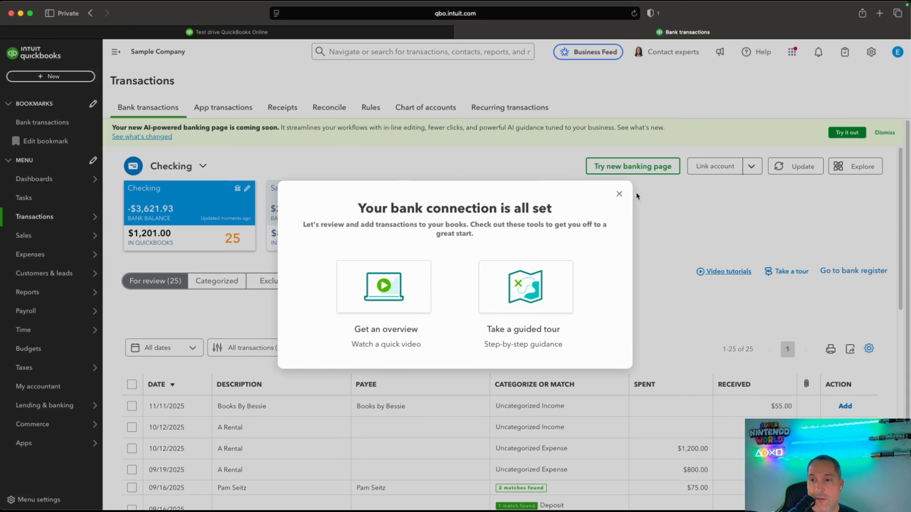
click(619, 194)
Examine the Checking account's transactions awaiting review, check its Categorized list, and return to the For review list
scroll(482, 324, down, 5)
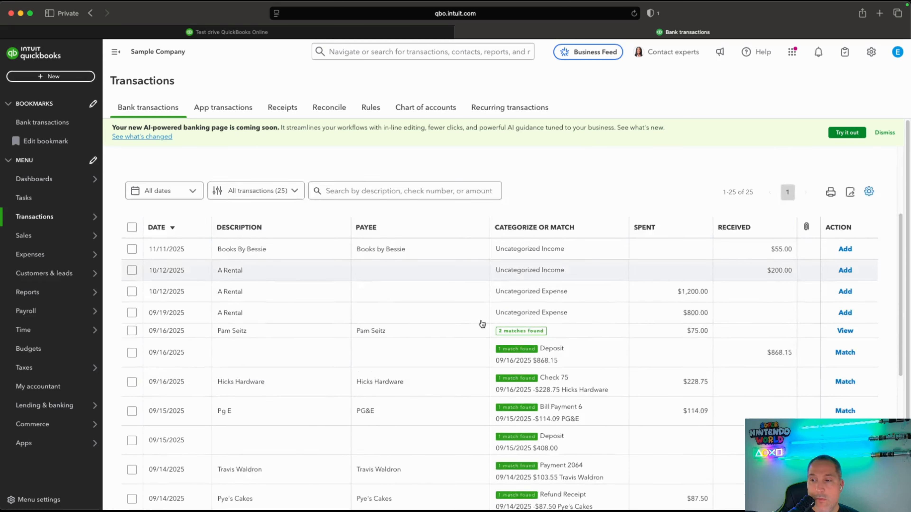
scroll(482, 324, down, 2)
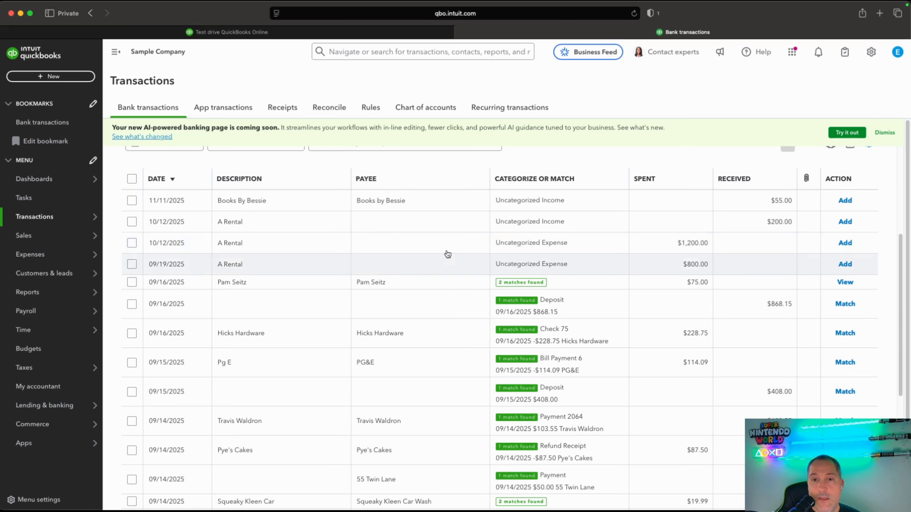
scroll(253, 269, up, 5)
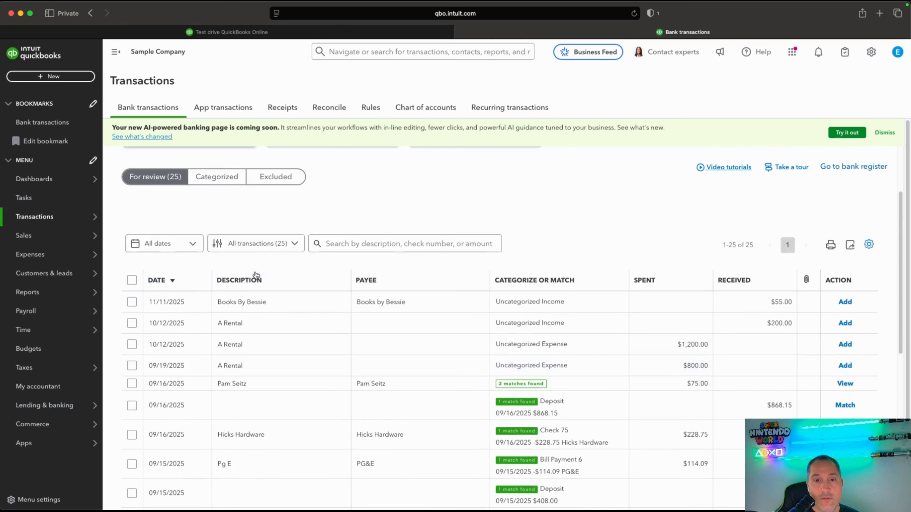
click(217, 279)
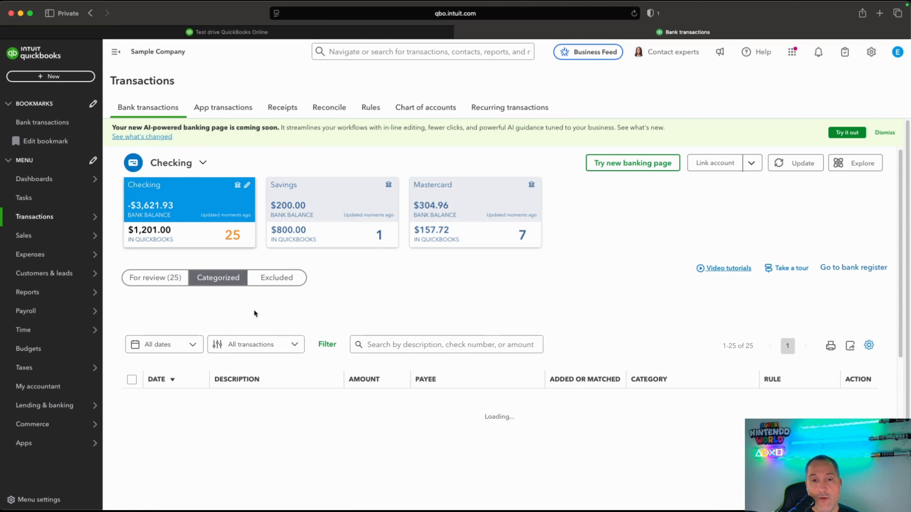
scroll(319, 401, down, 2)
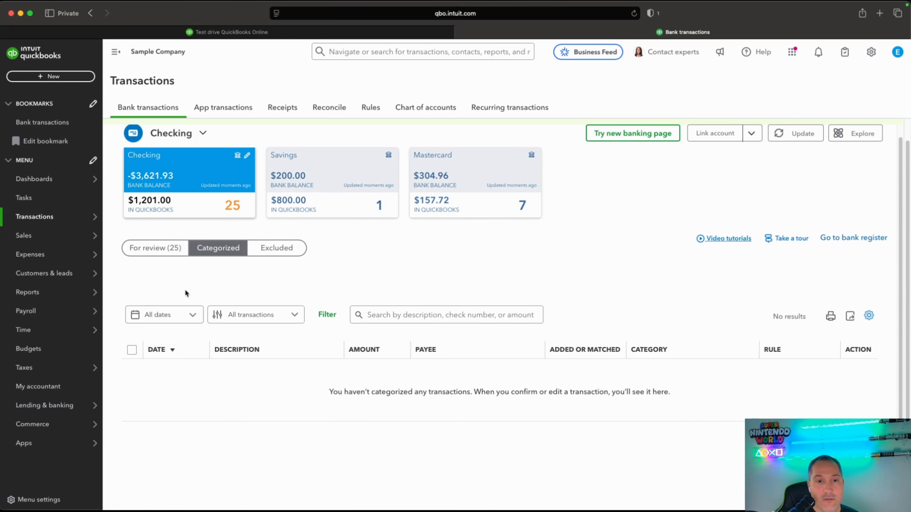
click(171, 250)
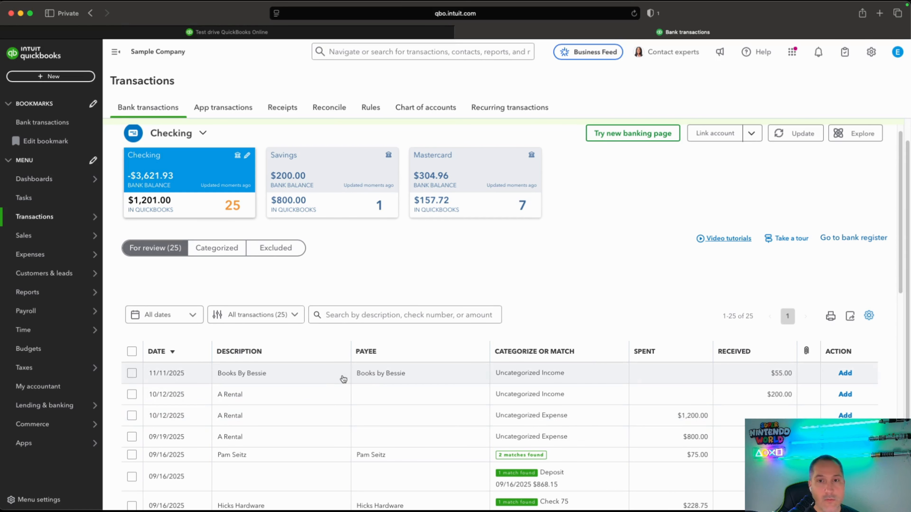
Start a reconciliation using the existing experience instead of the AI-powered one, and dismiss the "Reconcile like a pro" introduction
click(340, 118)
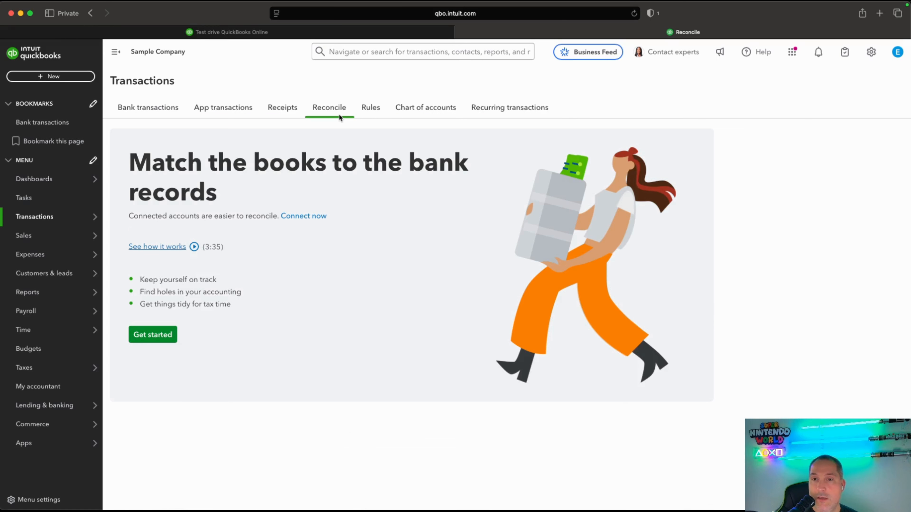
click(159, 339)
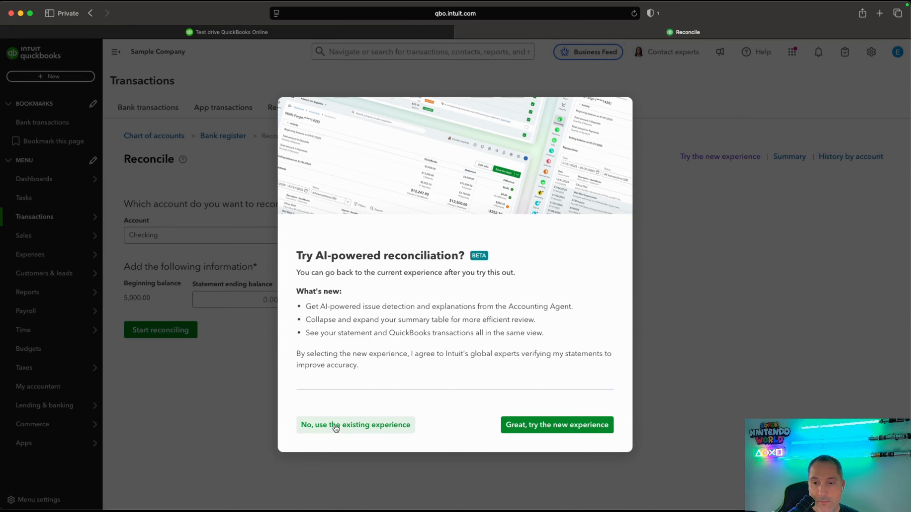
click(362, 427)
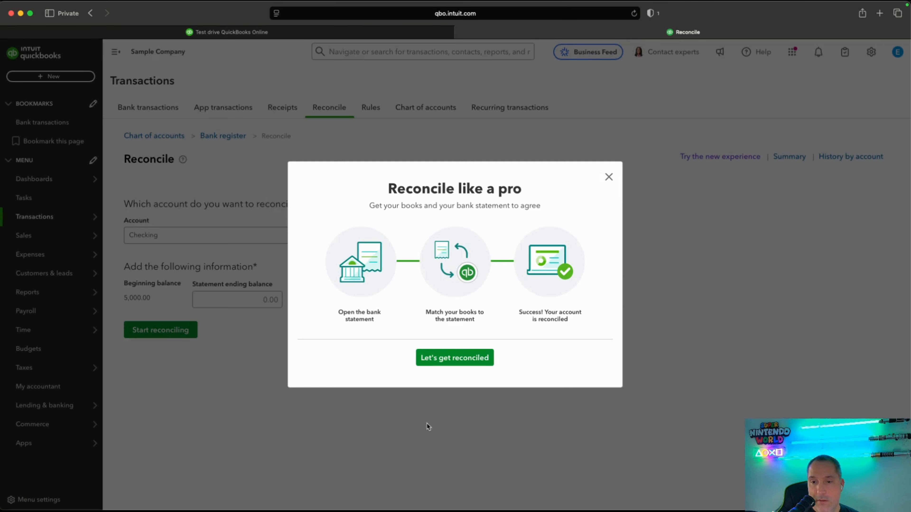
click(608, 176)
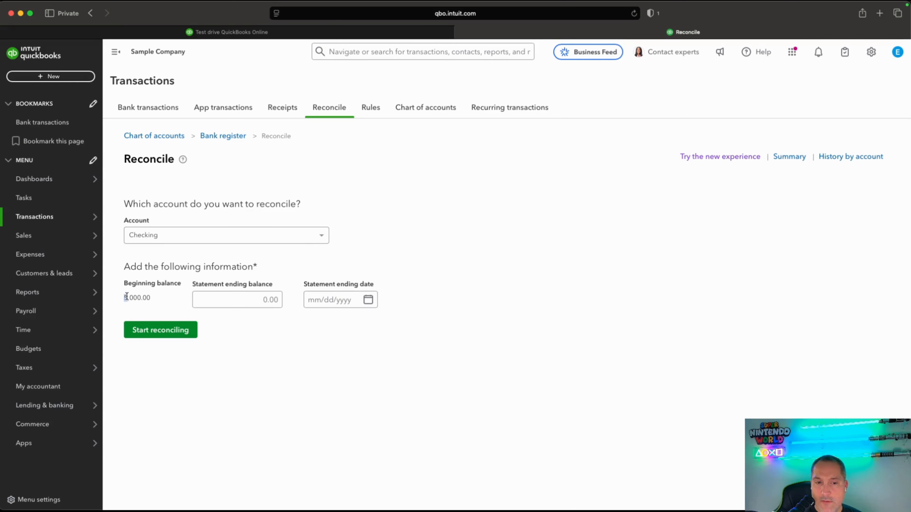
Set the Checking account's statement ending balance to 7,500.00 and go back one month from October 2025 in the ending date calendar
drag(125, 298, 150, 299)
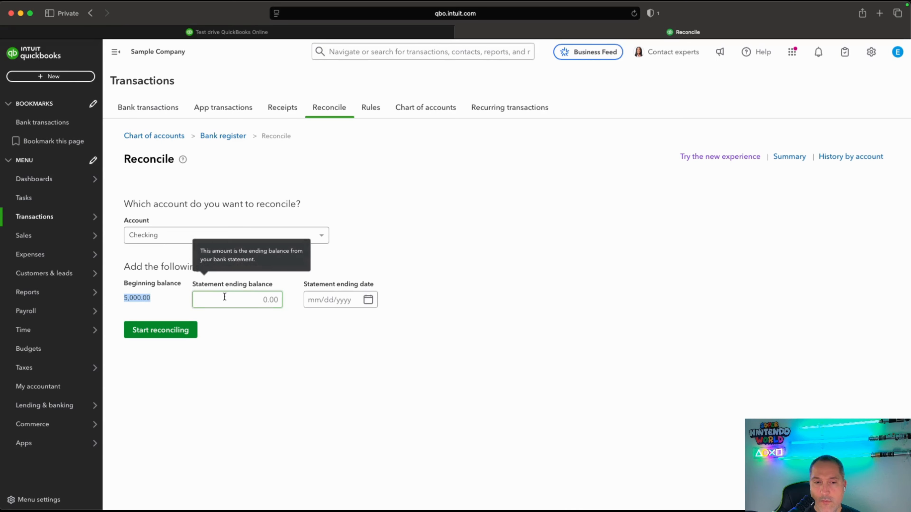
click(247, 296)
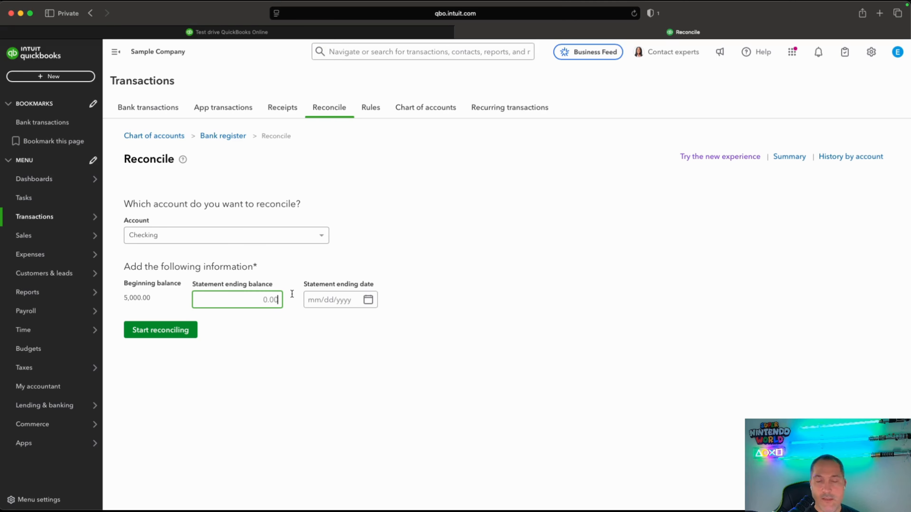
drag(157, 298, 133, 298)
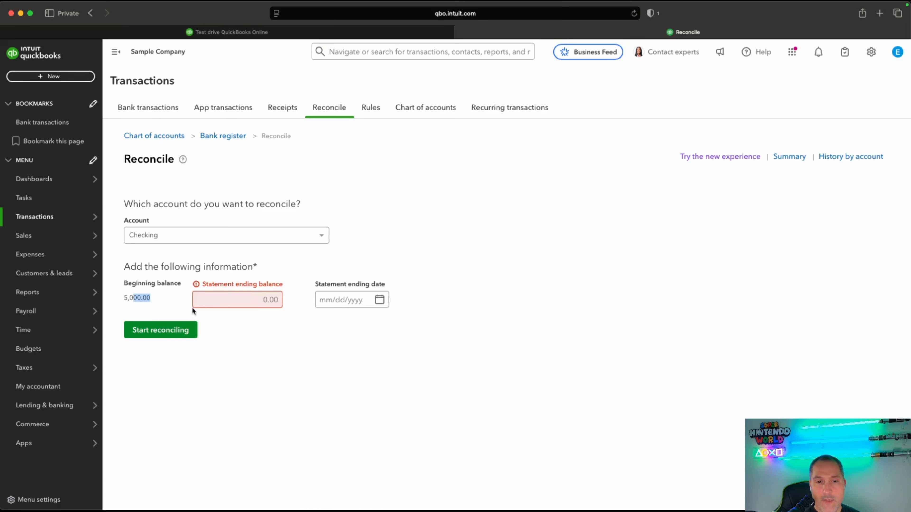
click(255, 301)
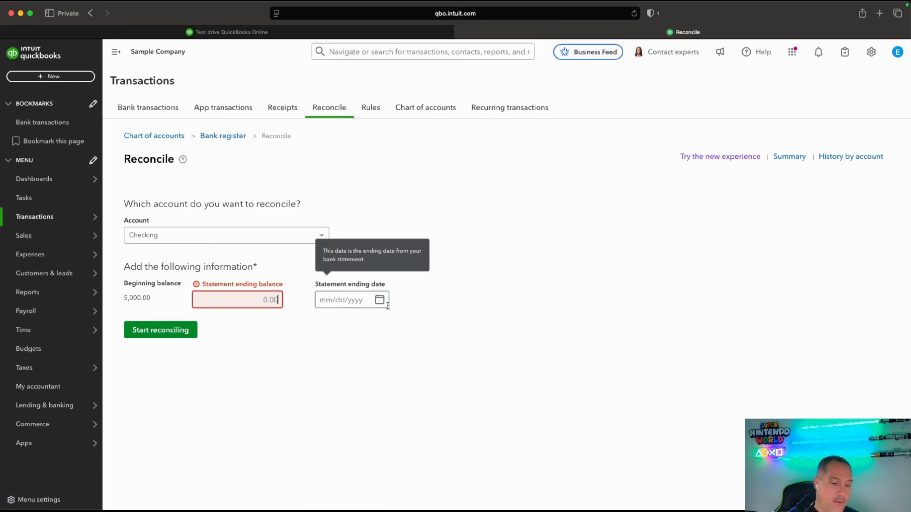
text(7500)
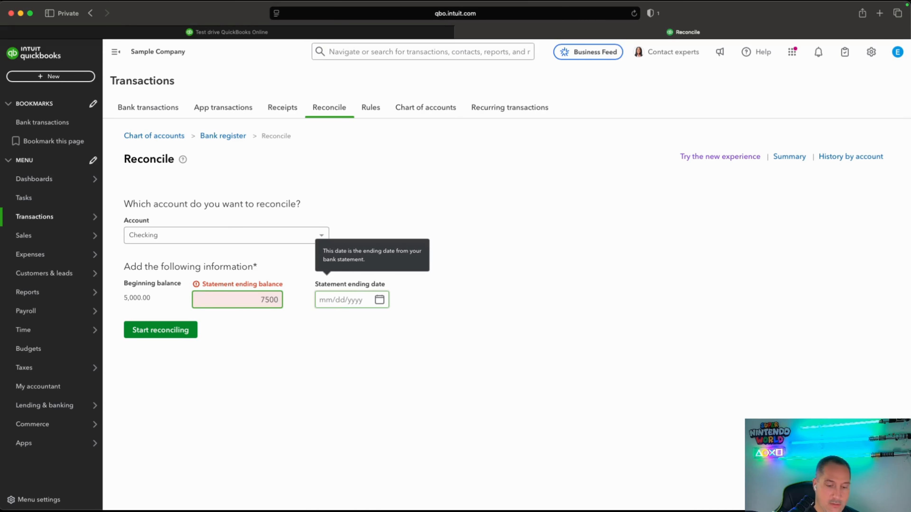
text(.00)
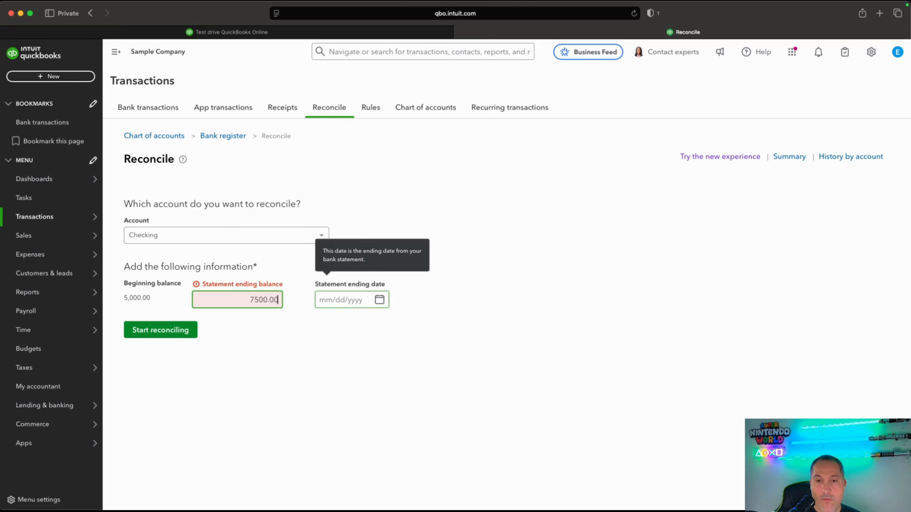
click(381, 300)
click(372, 304)
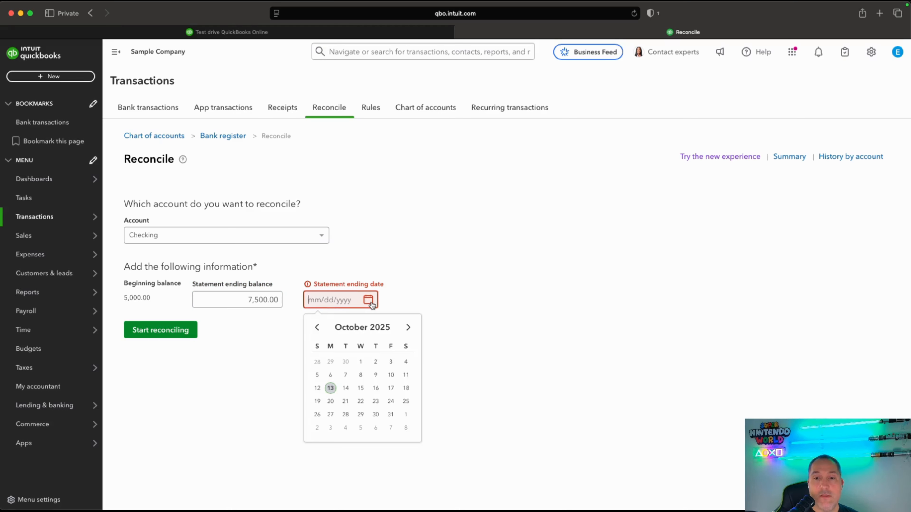
click(315, 328)
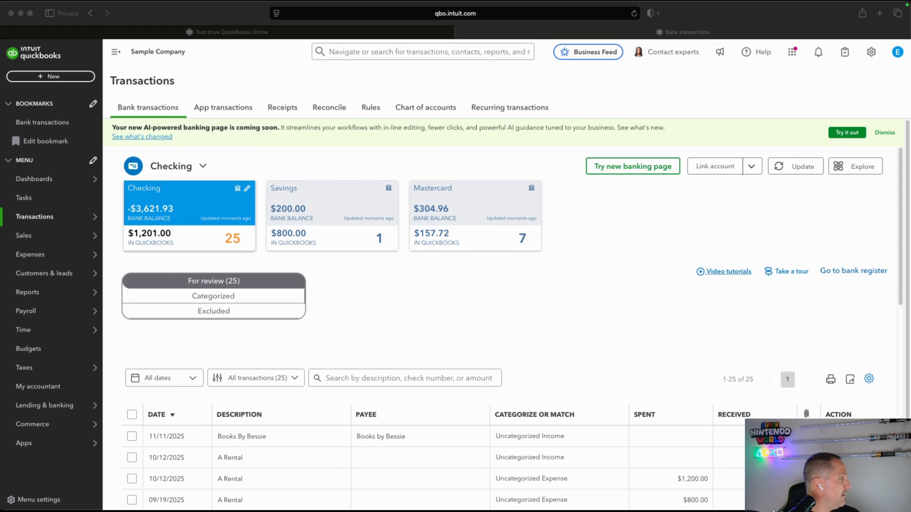
Display the sample bank statement document to examine its balances, deposits, check and bank fee, and return to the bank transactions page
drag(1, 106, 541, 51)
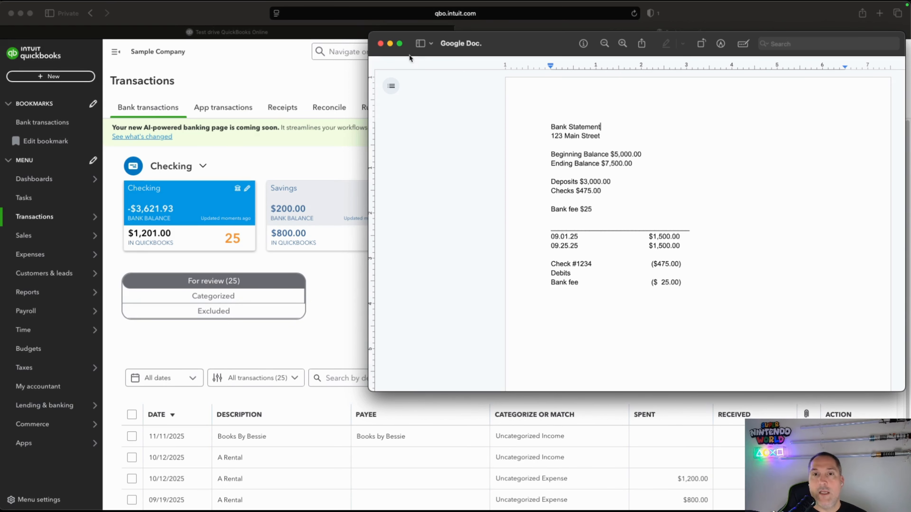
click(245, 18)
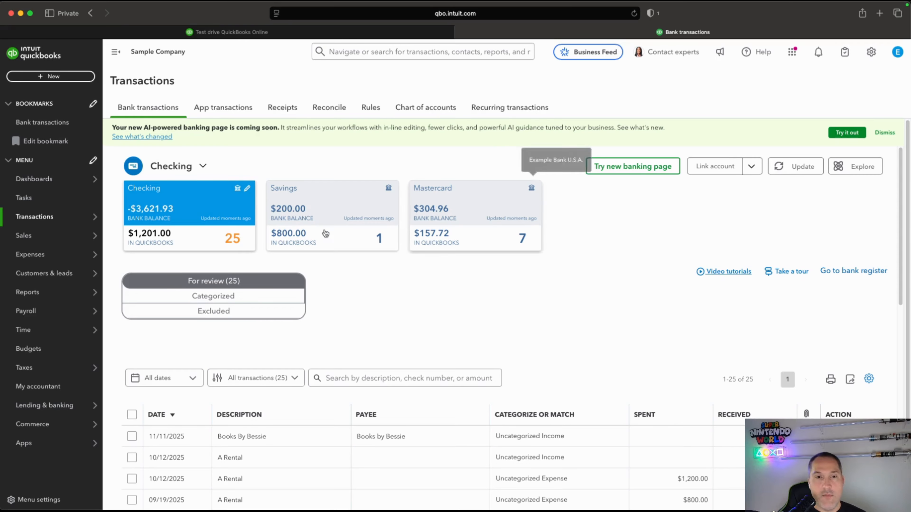
Dismiss the AI-powered banking page announcement and open the Chart of accounts
click(885, 132)
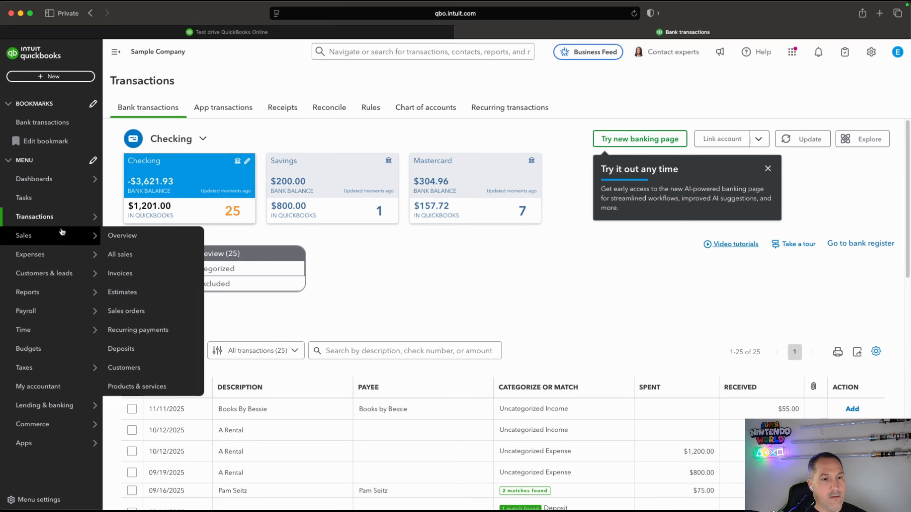
mouse_move(61, 229)
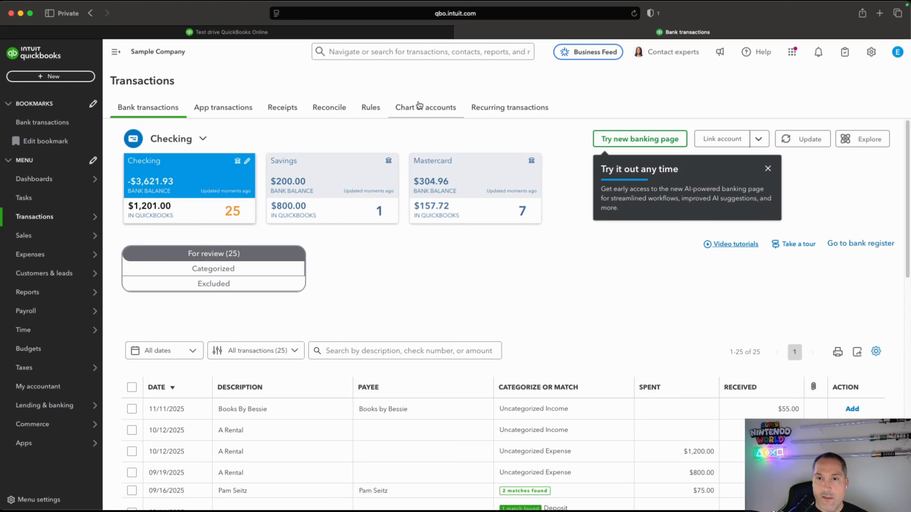
click(422, 108)
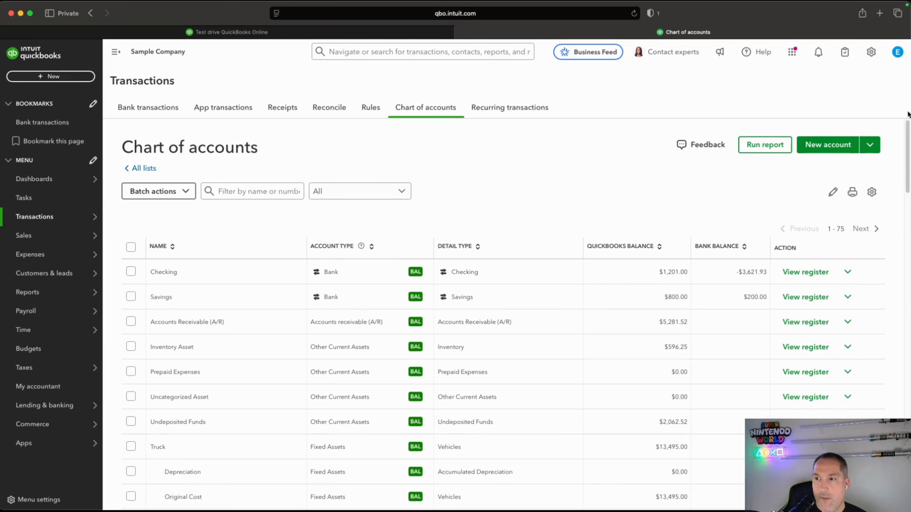
Start a new account named Bank 123 with account type Bank and detail type Checking
click(860, 145)
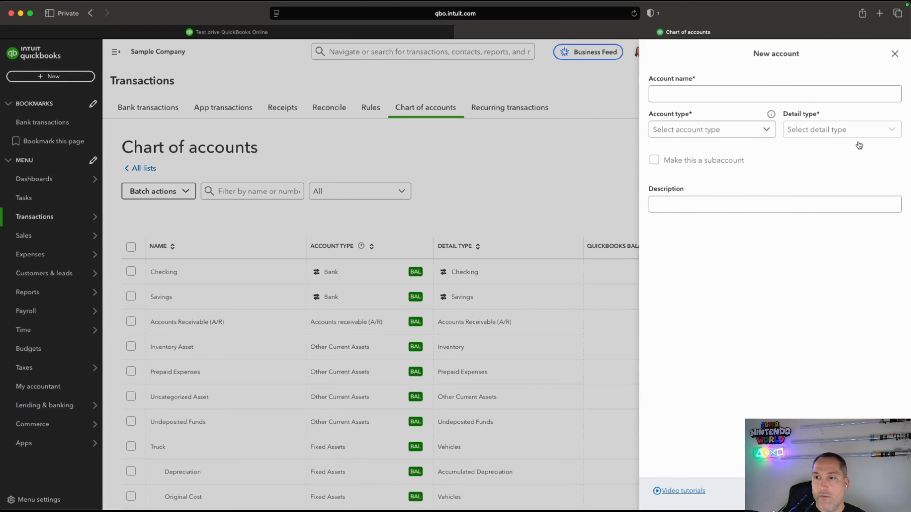
click(820, 96)
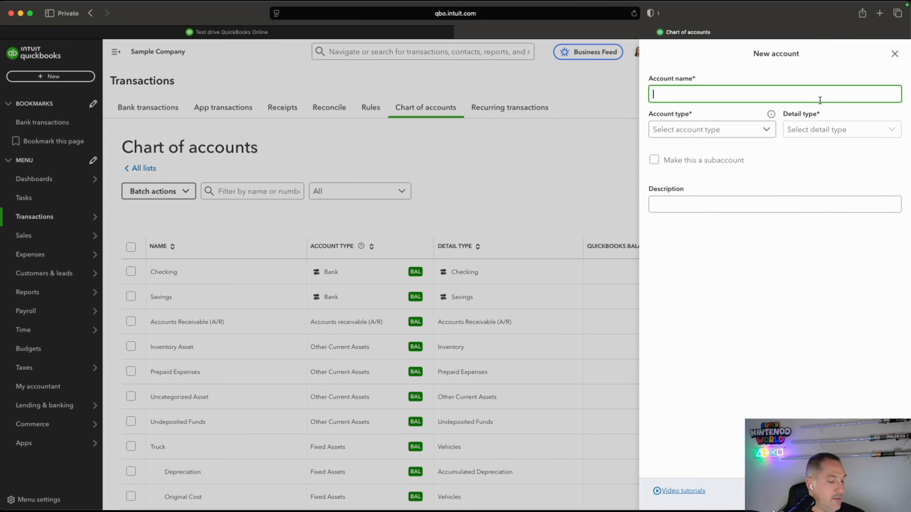
text(Bank 123)
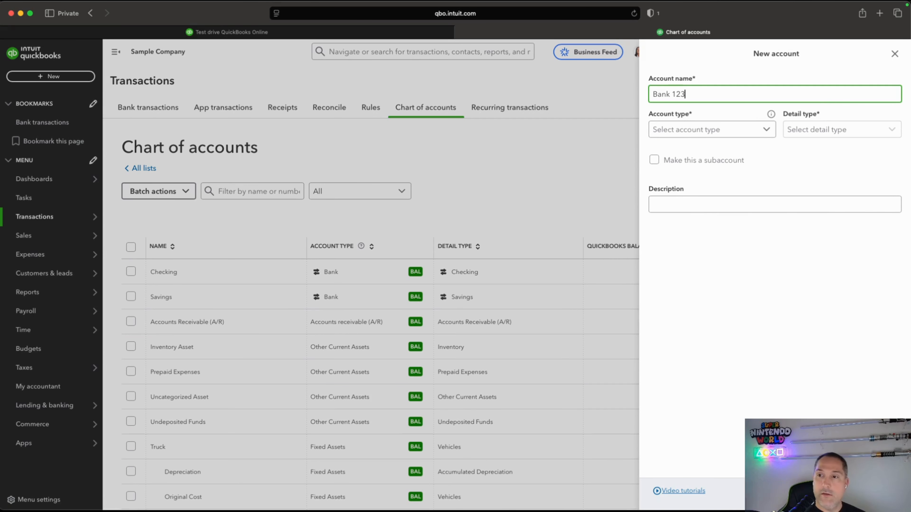
click(767, 129)
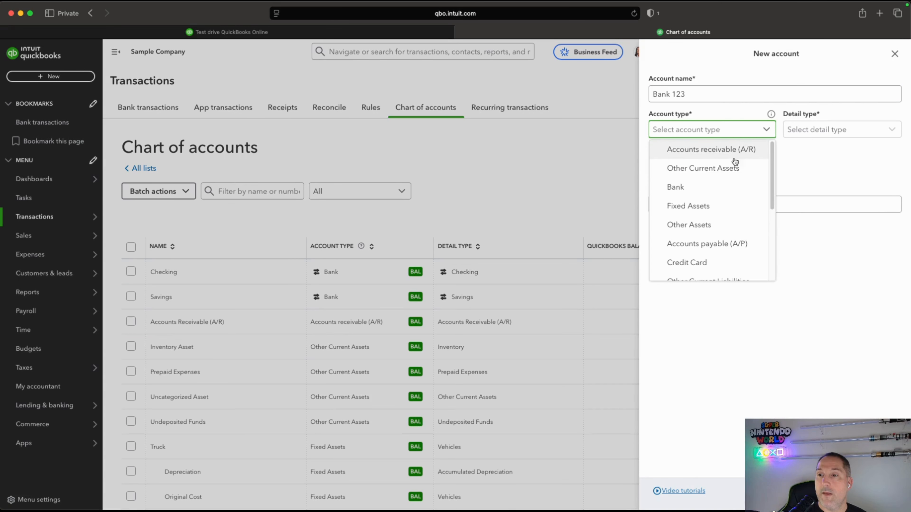
click(715, 198)
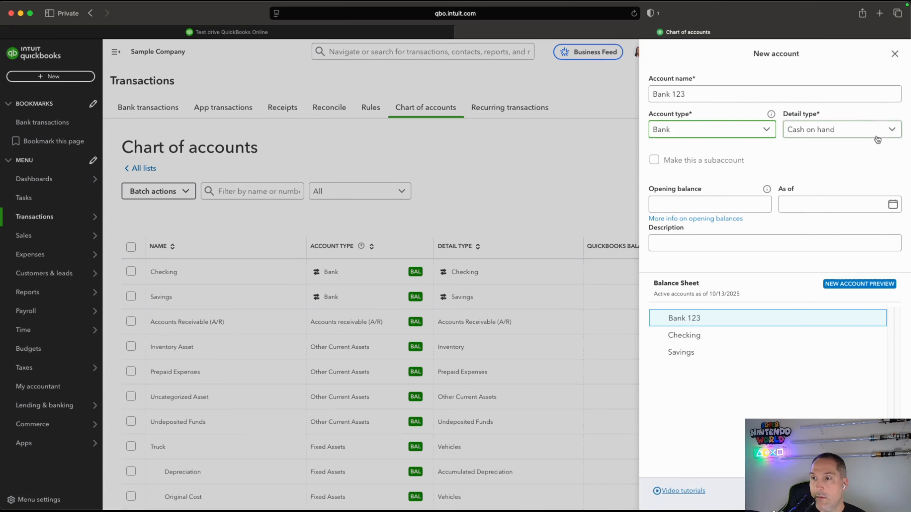
click(893, 131)
click(854, 169)
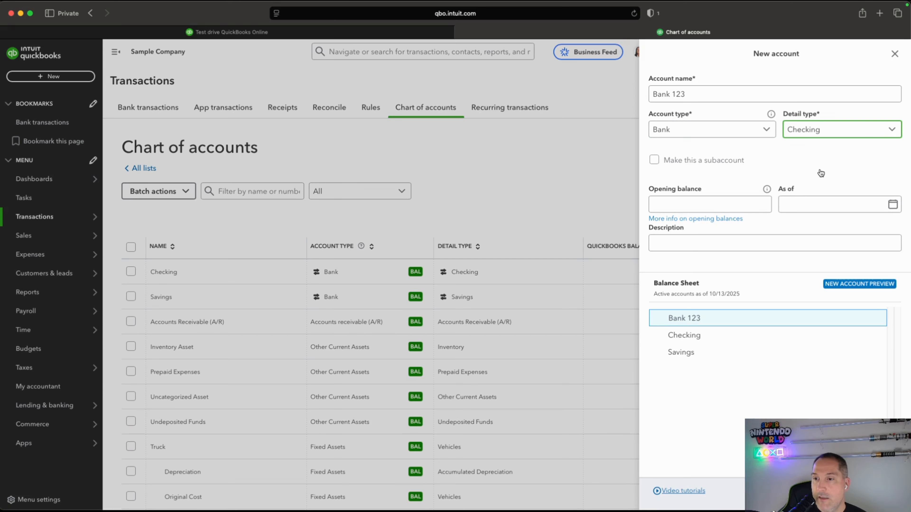
Give the new account an opening balance of 5,000.00 as of August 31, 2025, and save it
click(697, 203)
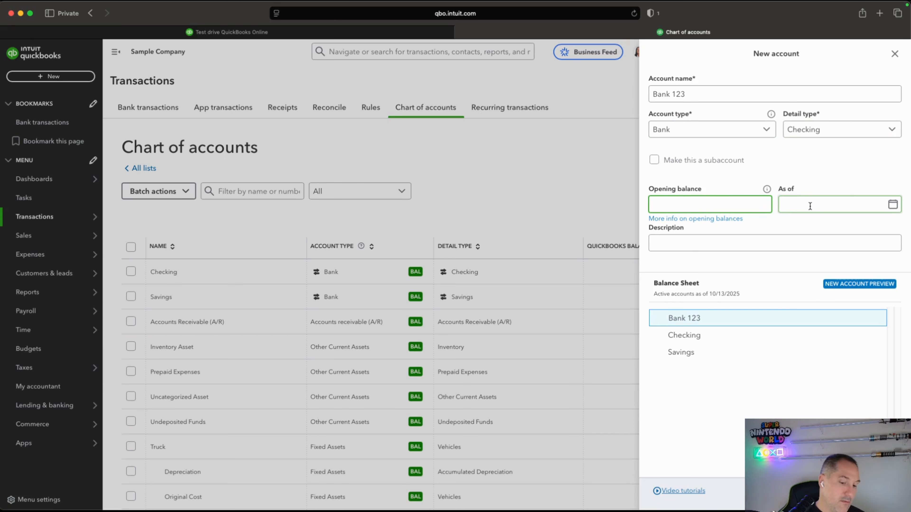
text(5000)
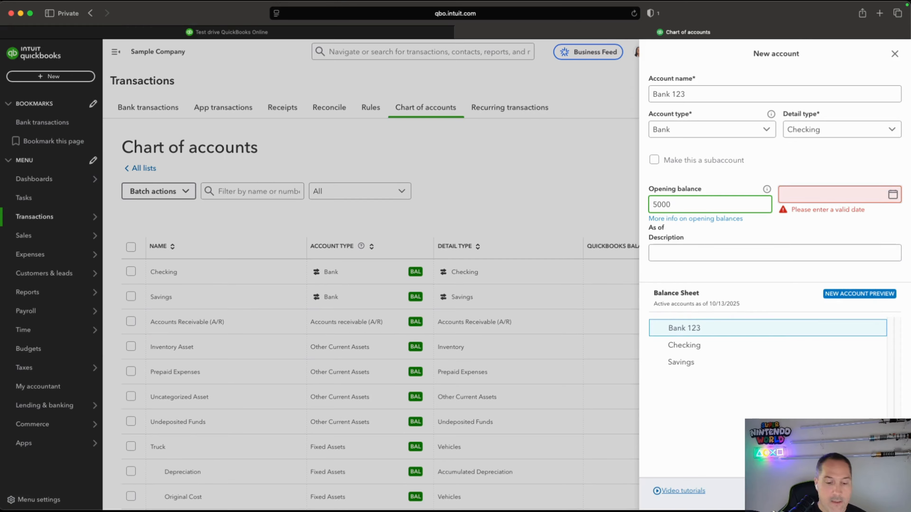
text(.00)
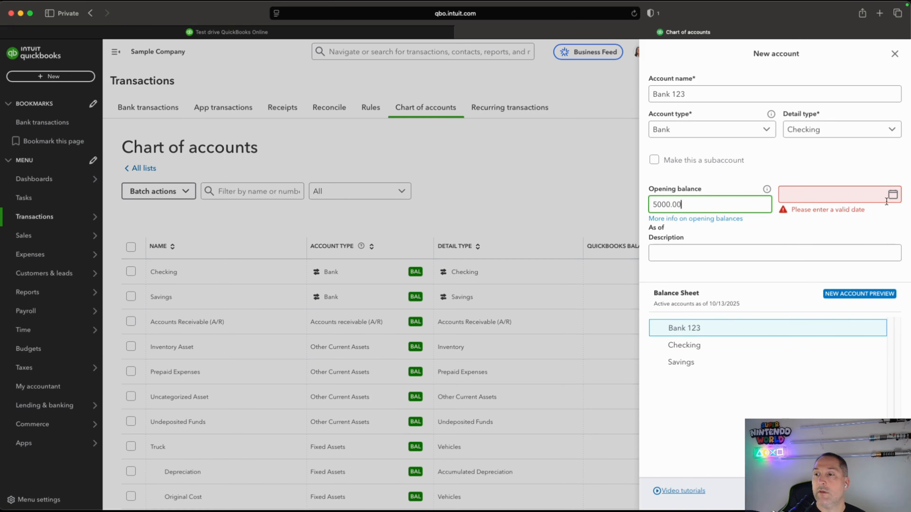
click(892, 195)
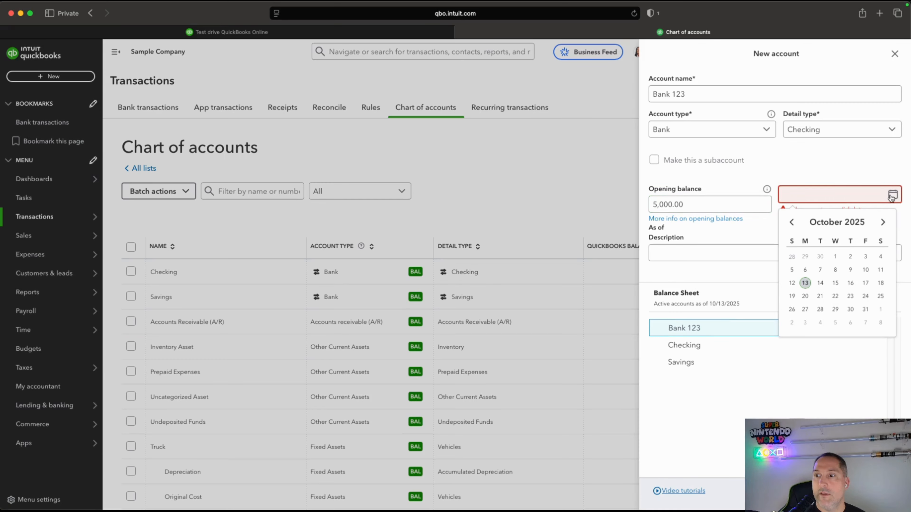
click(791, 223)
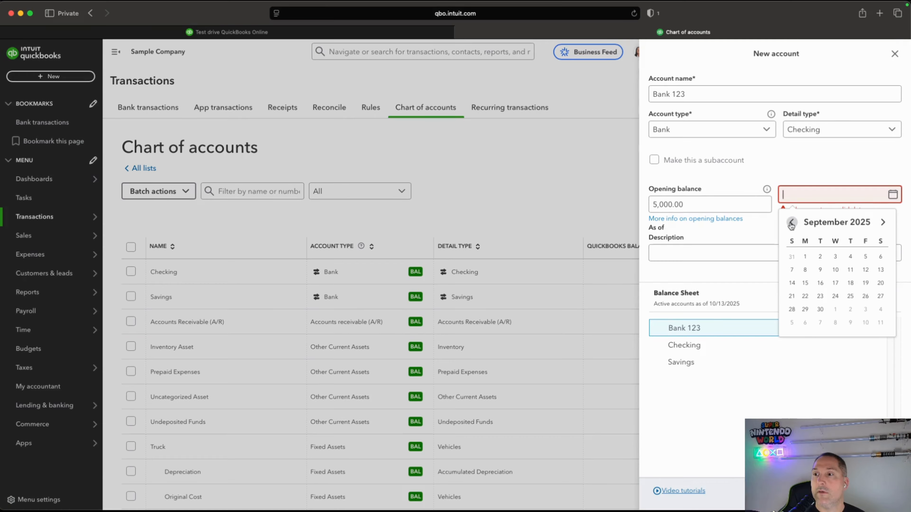
click(792, 223)
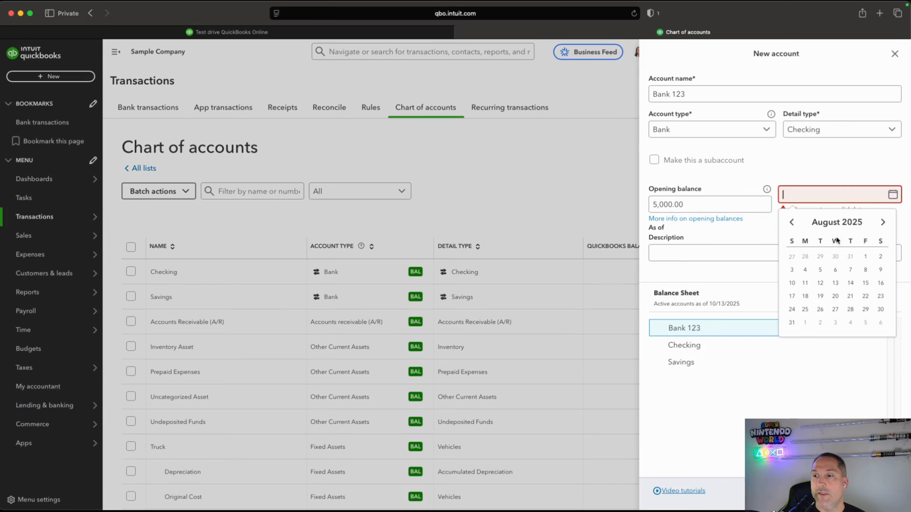
click(792, 322)
click(880, 491)
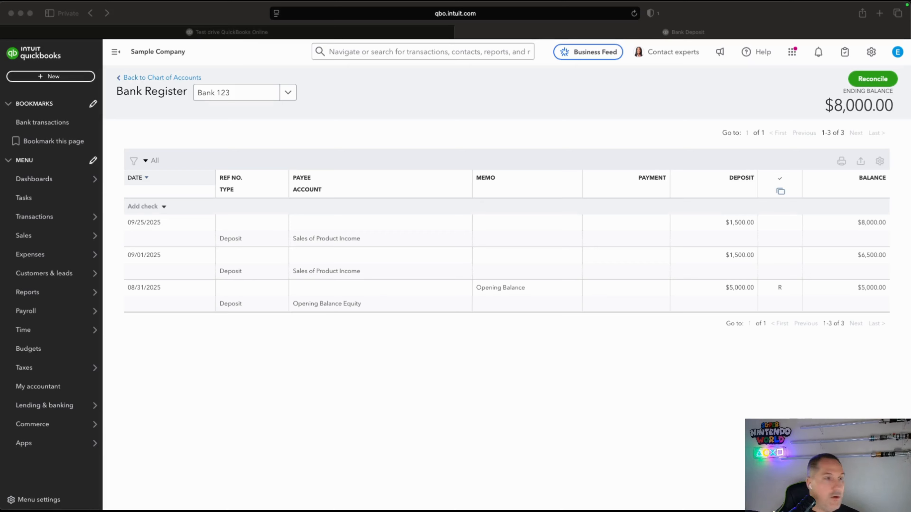
Bring up the sample bank statement, highlight its two September deposit amounts, and close the document
drag(503, 75, 546, 34)
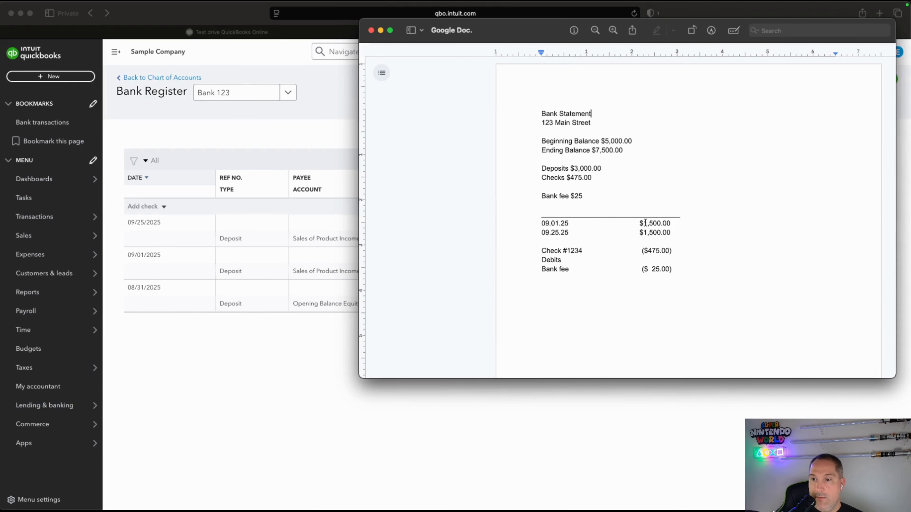
drag(637, 219, 686, 230)
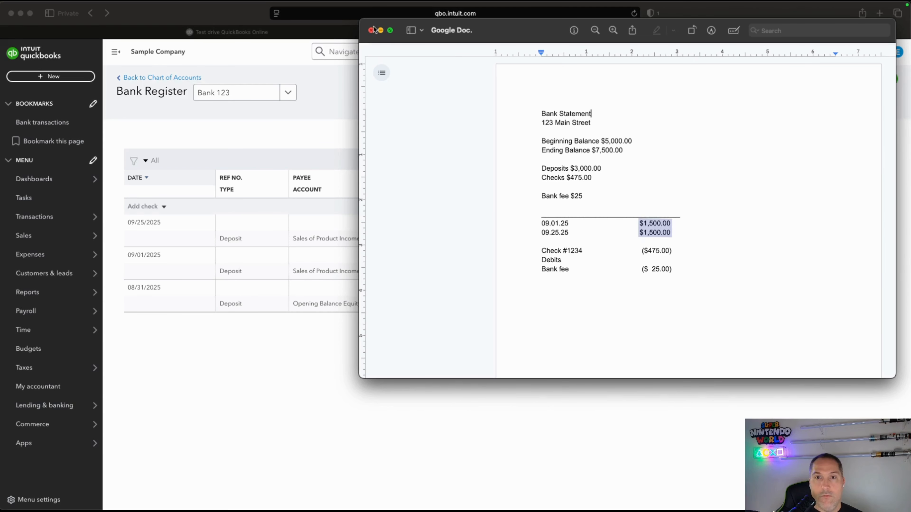
click(371, 30)
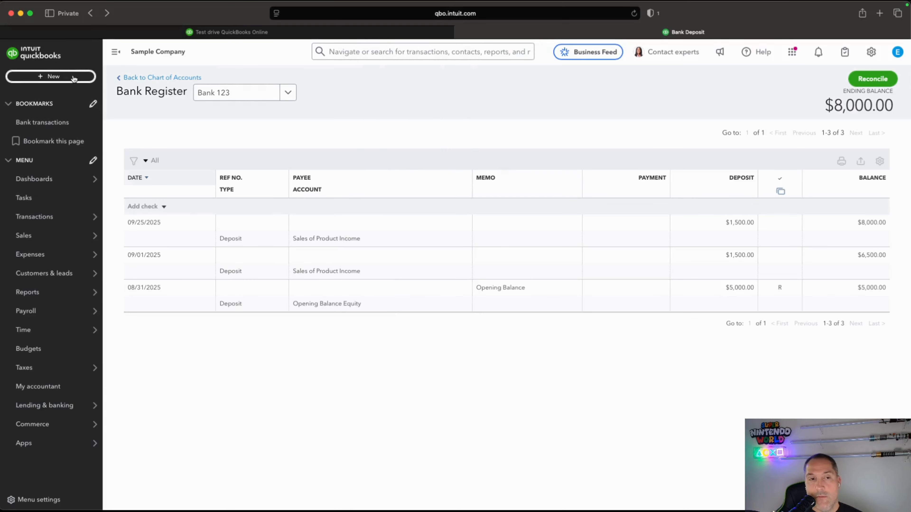
Start a new check and set its bank account to Bank 123
click(68, 77)
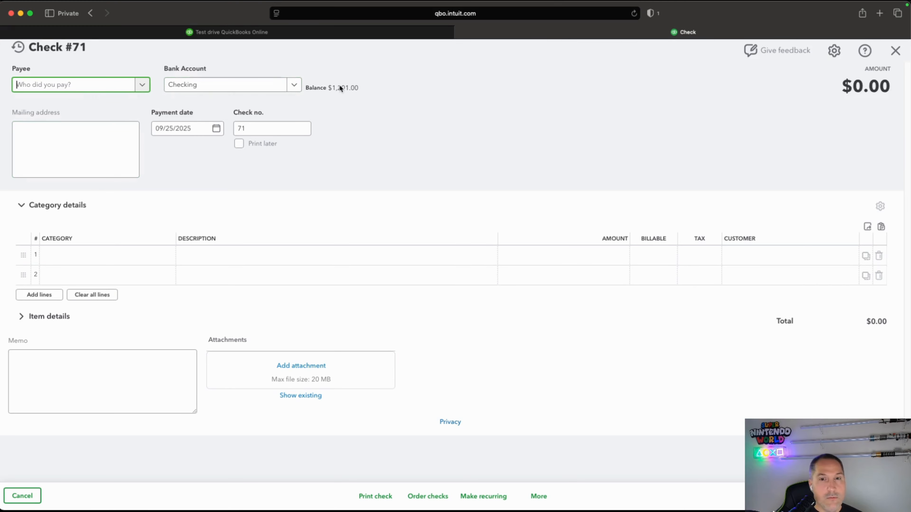
click(298, 85)
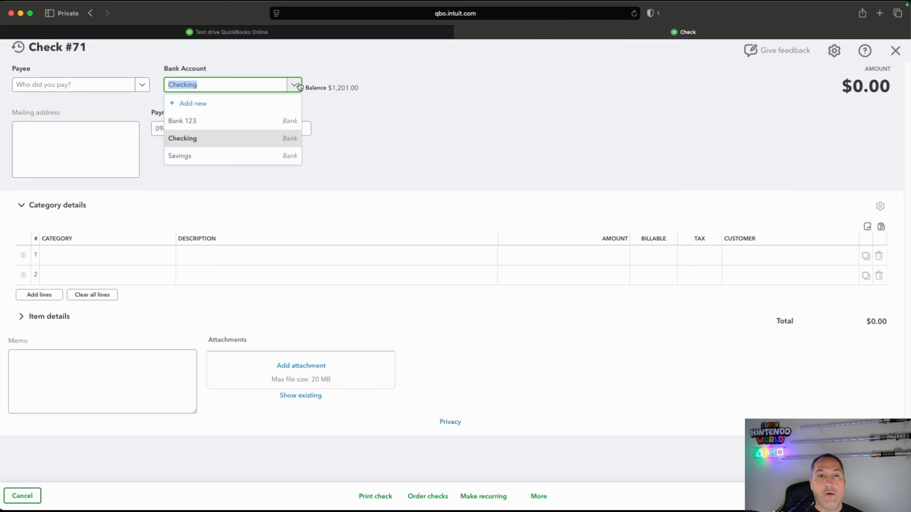
click(249, 120)
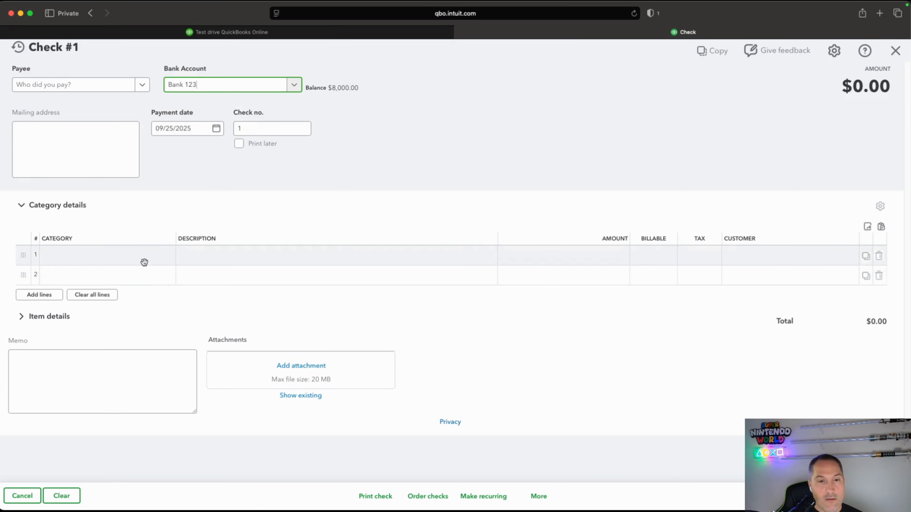
Categorize the check's first line as Office Expenses with an amount of 475.00, and save the check
click(120, 256)
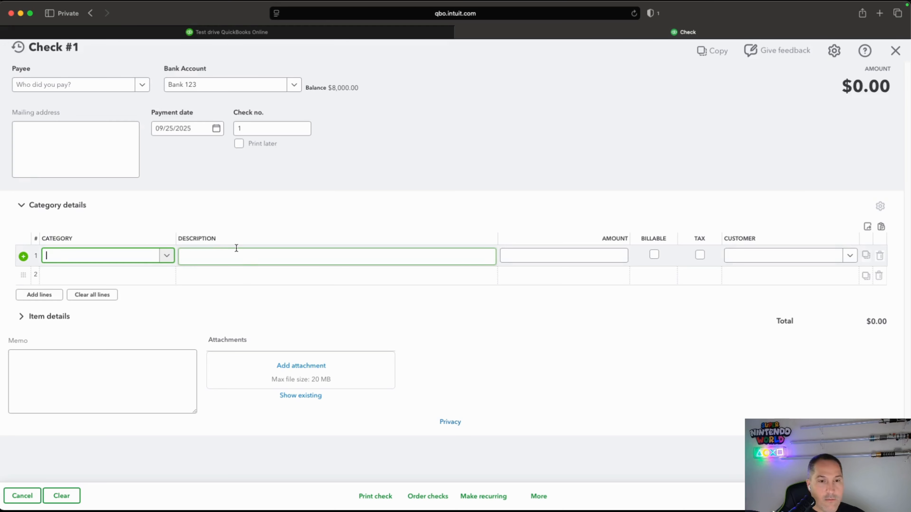
text(off)
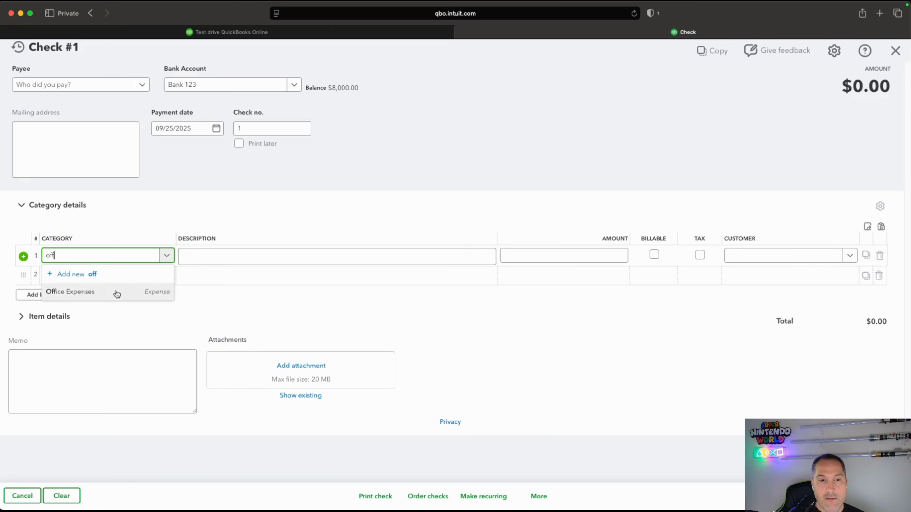
click(116, 291)
click(610, 256)
text(475.00)
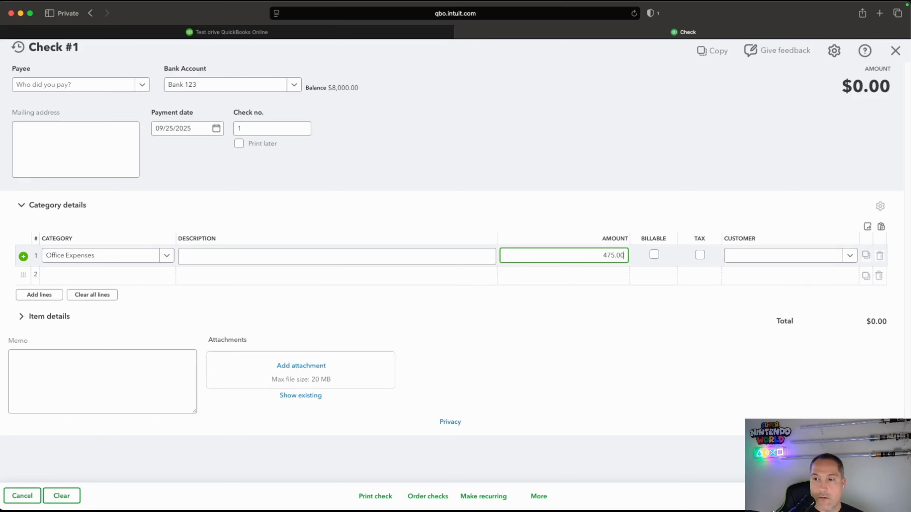
key(Tab)
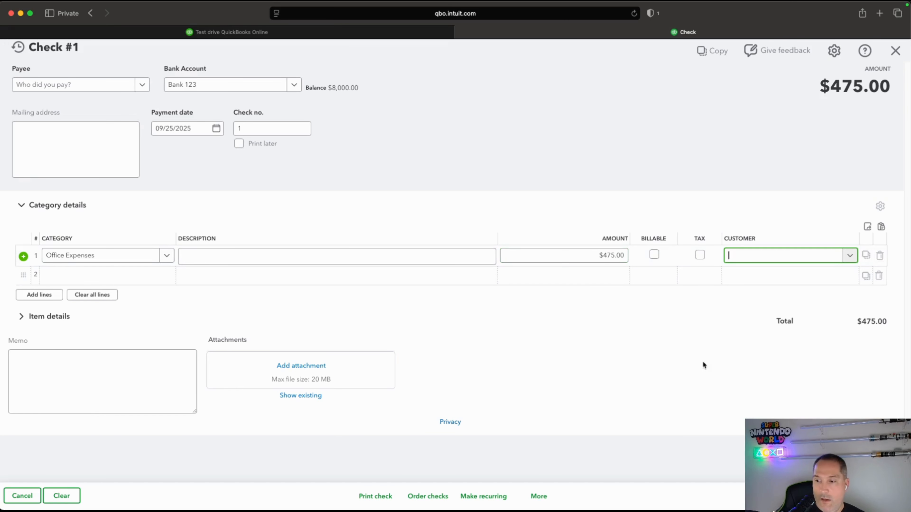
click(860, 496)
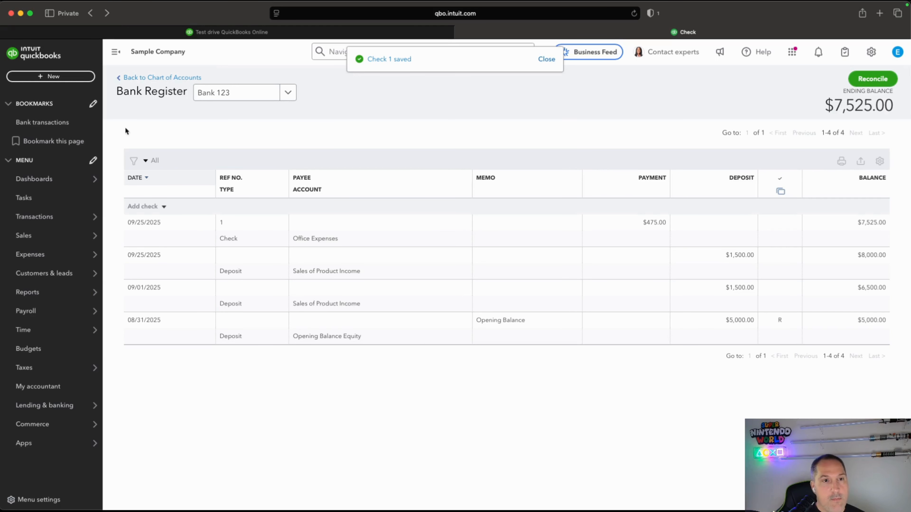
Start a new expense and dismiss the option to autofill it from a file
click(81, 81)
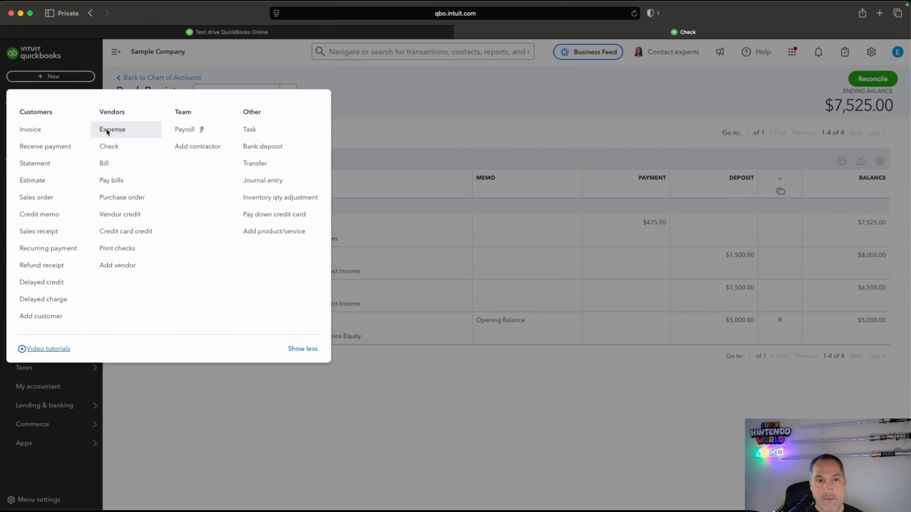
click(107, 130)
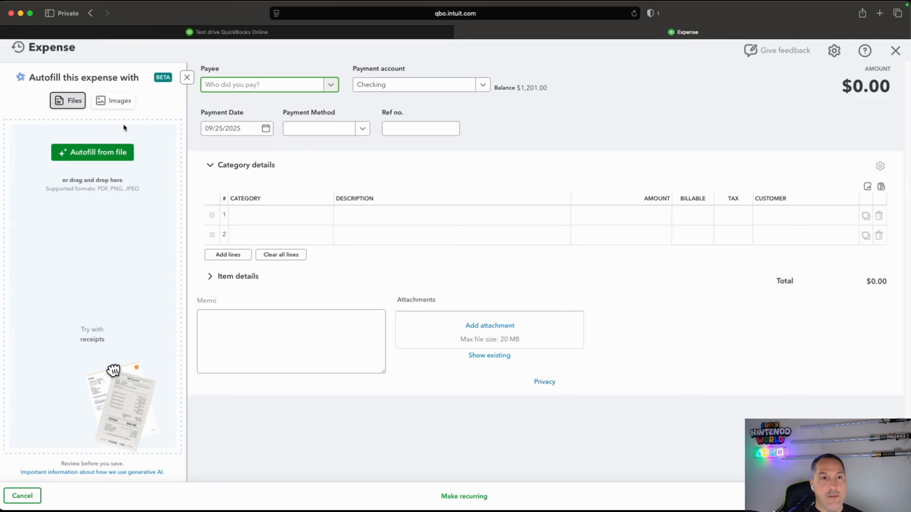
click(186, 77)
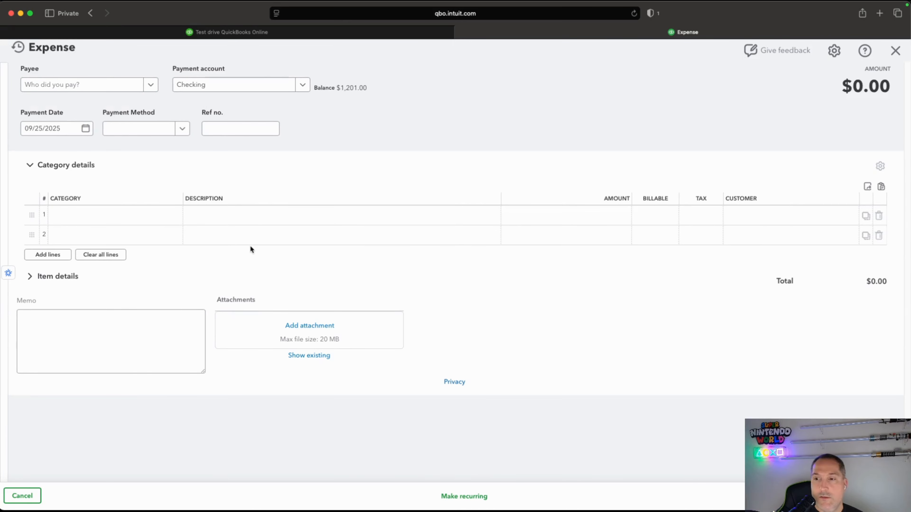
click(81, 212)
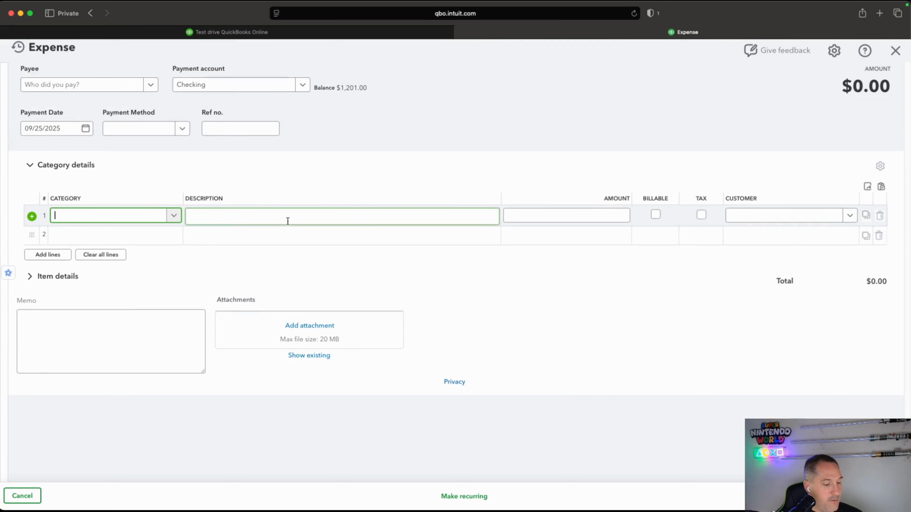
text(offi)
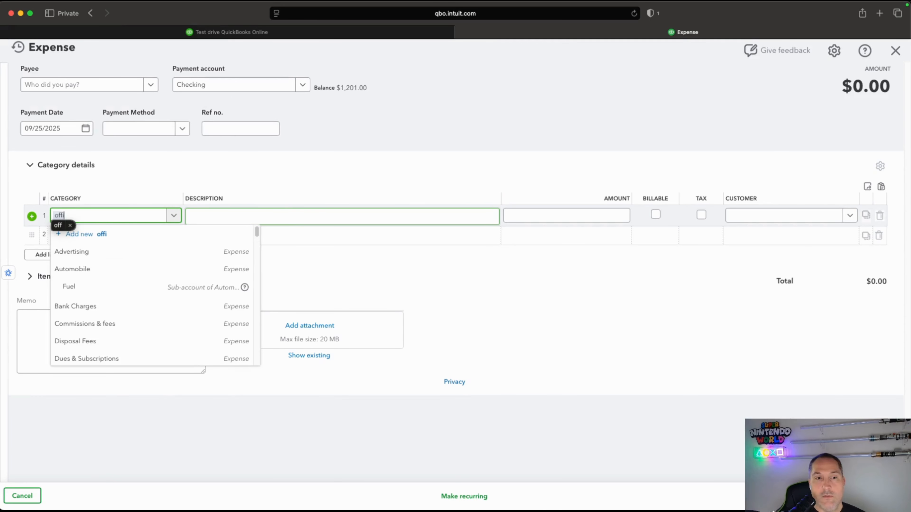
click(140, 251)
click(126, 255)
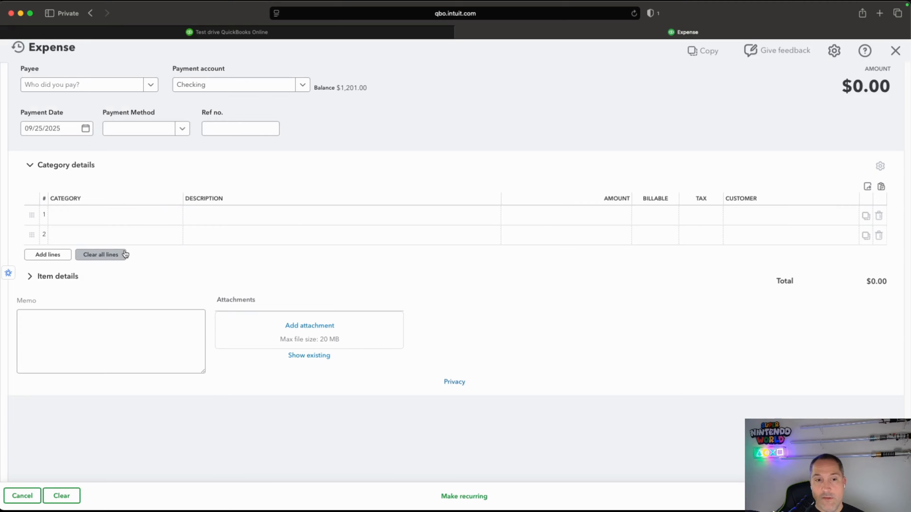
Categorize the expense's first line as Office Expenses and set its amount to 25.00
click(88, 217)
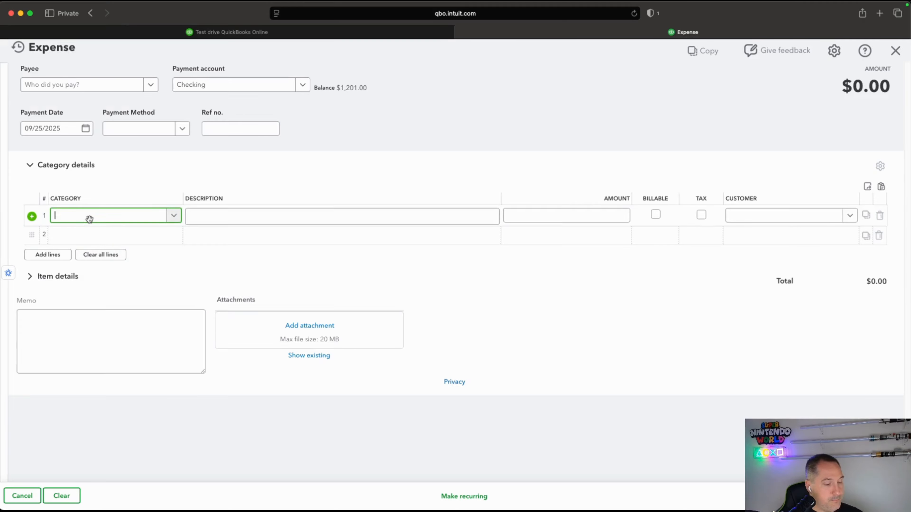
text(office)
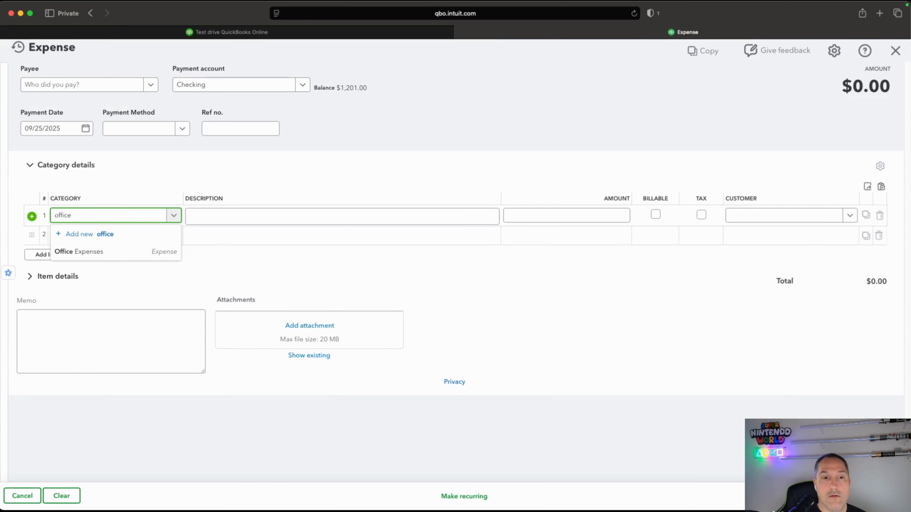
click(110, 251)
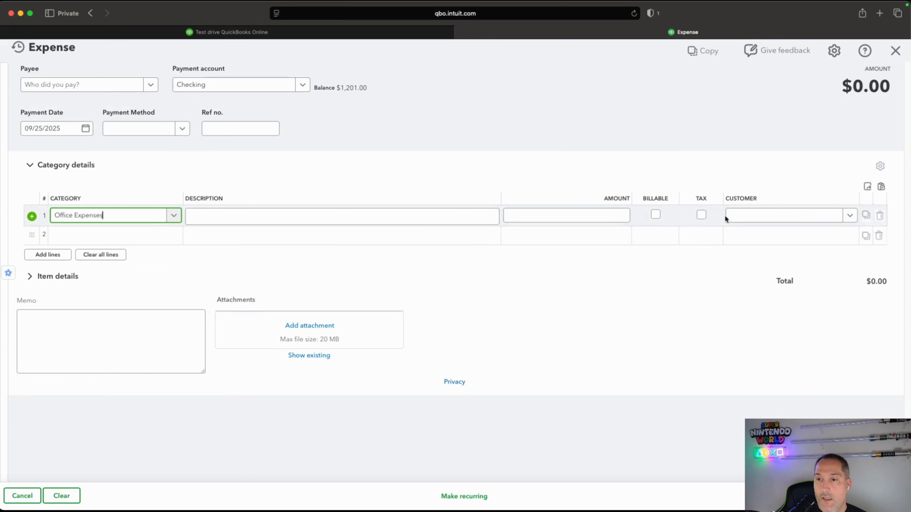
click(618, 214)
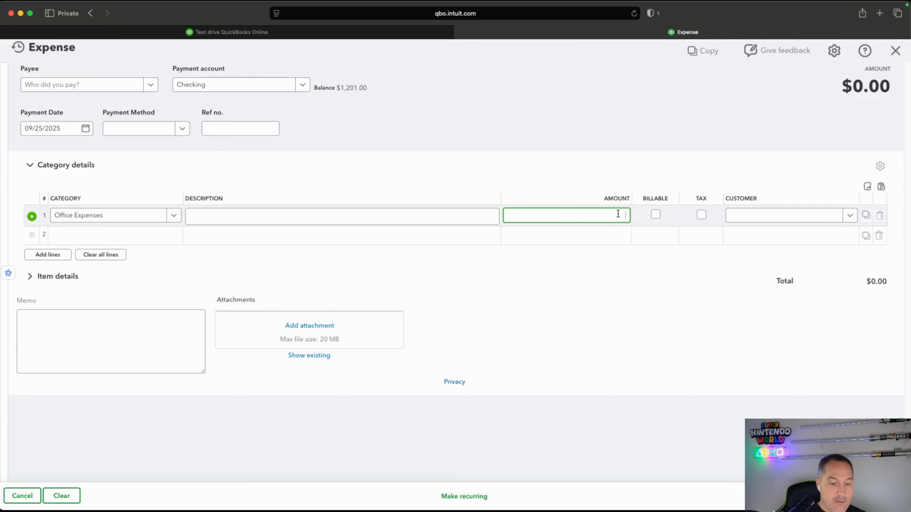
text(25.00)
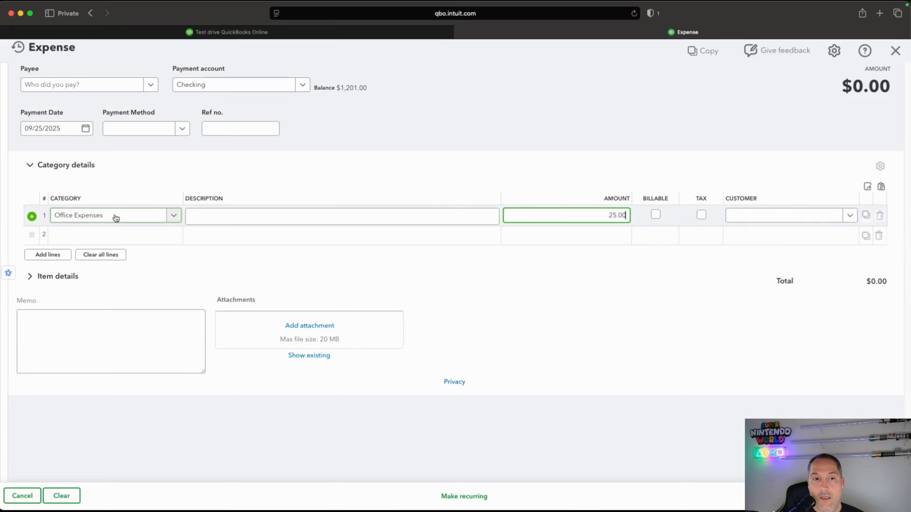
Change the expense line's category to Bank Charges, set the payment date to 09/30/2025, and save the expense
click(116, 217)
text(Bank)
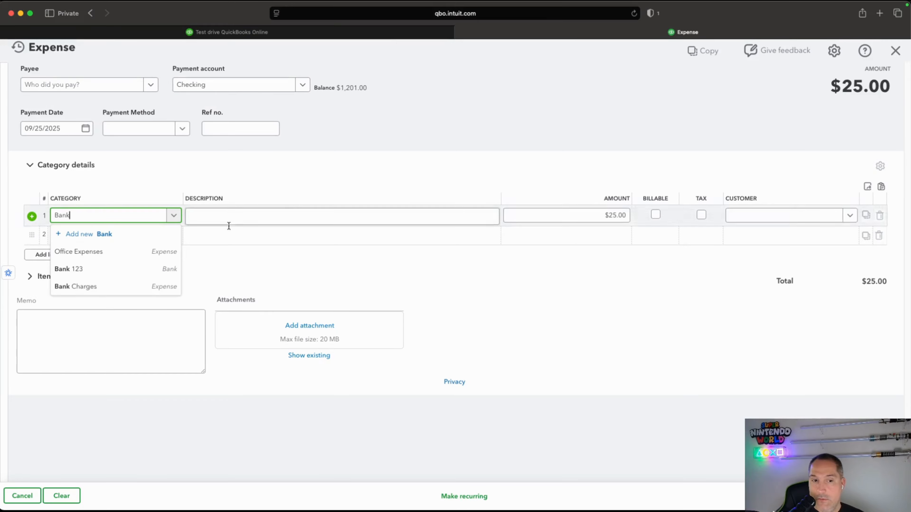
click(123, 288)
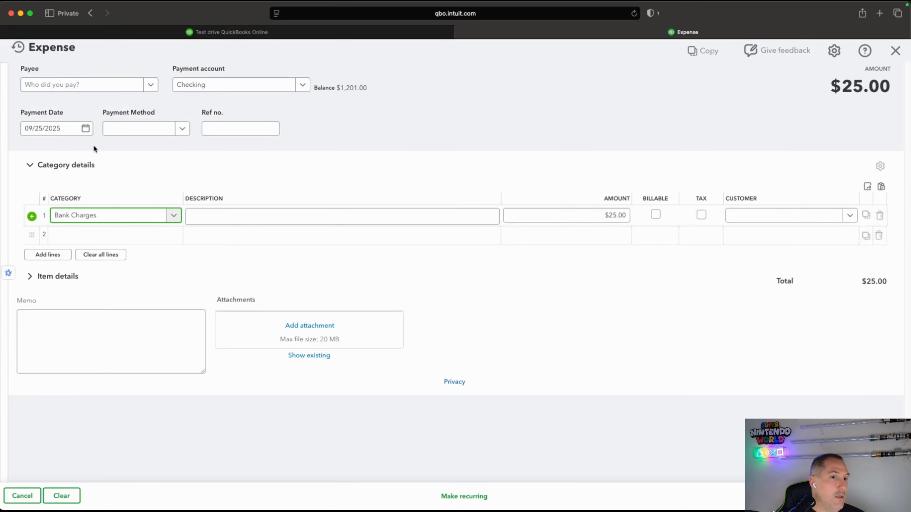
click(85, 129)
click(124, 155)
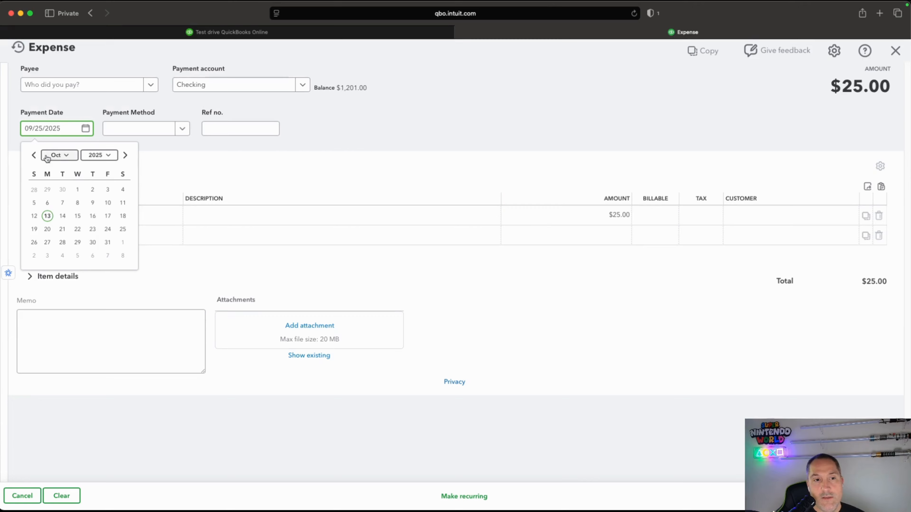
click(33, 155)
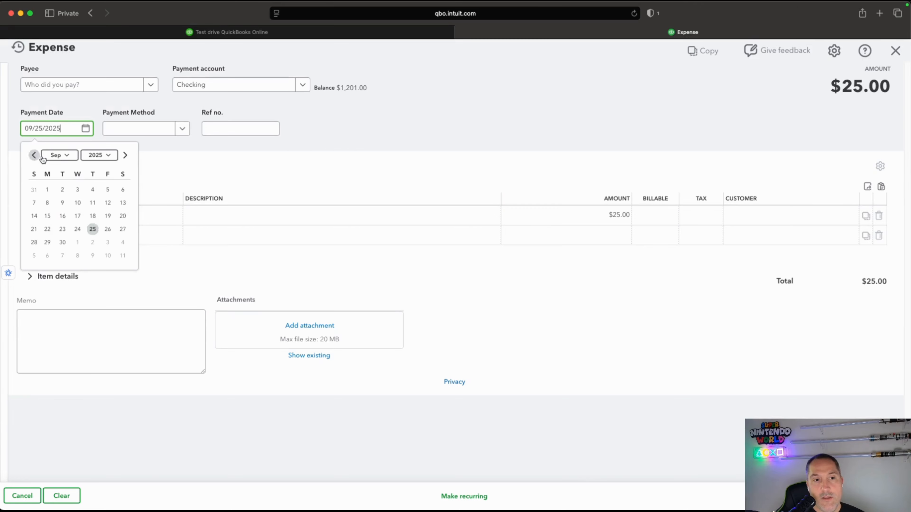
click(62, 243)
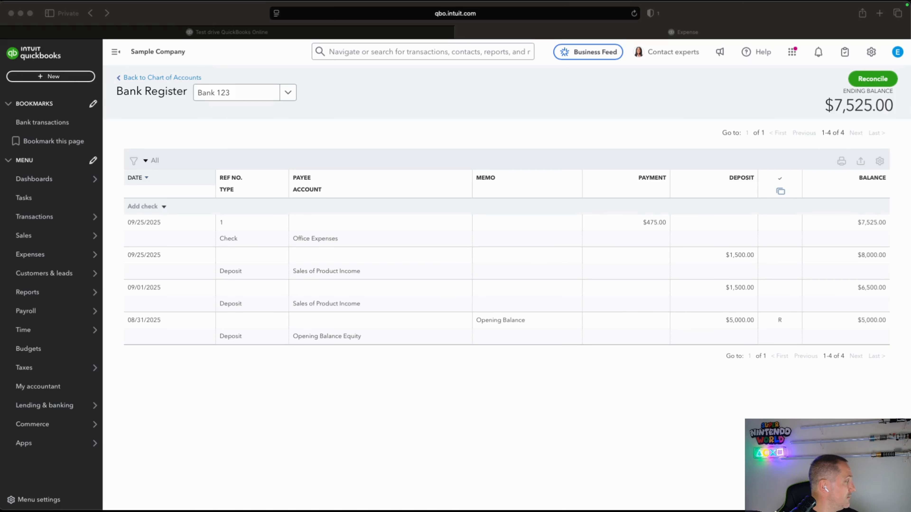
Review the ending balance and transaction amounts on the sample bank statement, and return to the Bank 123 register
drag(0, 251, 233, 52)
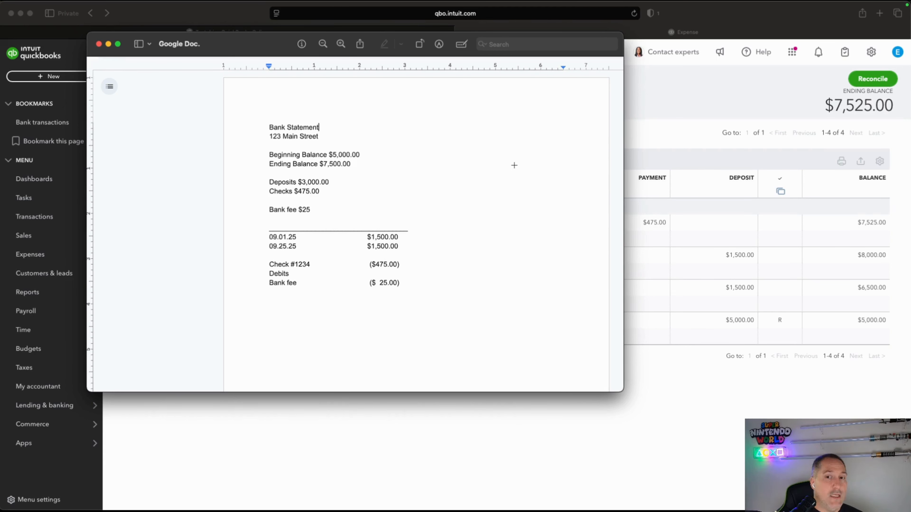
drag(329, 155, 351, 164)
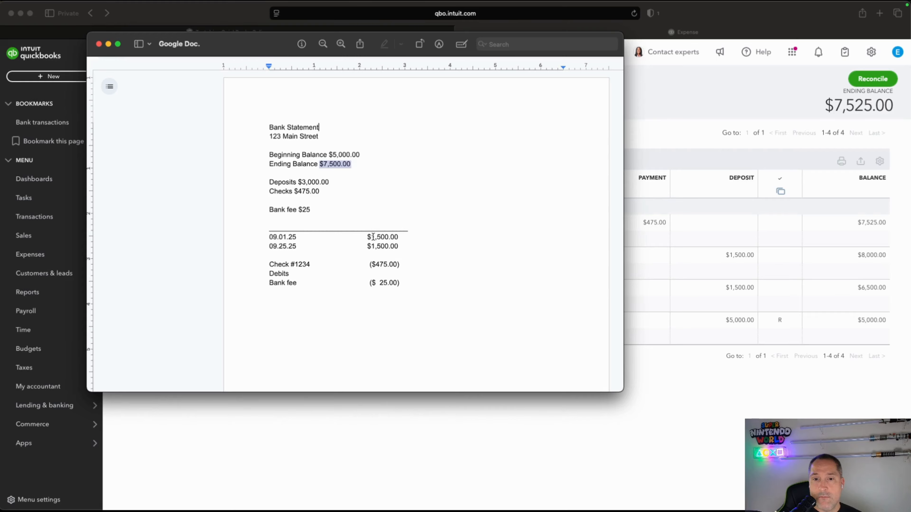
drag(368, 236, 426, 276)
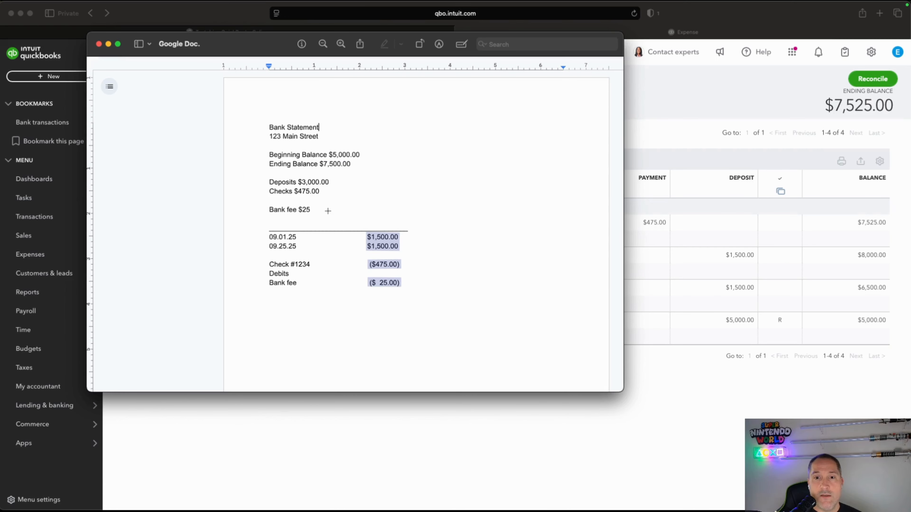
click(383, 210)
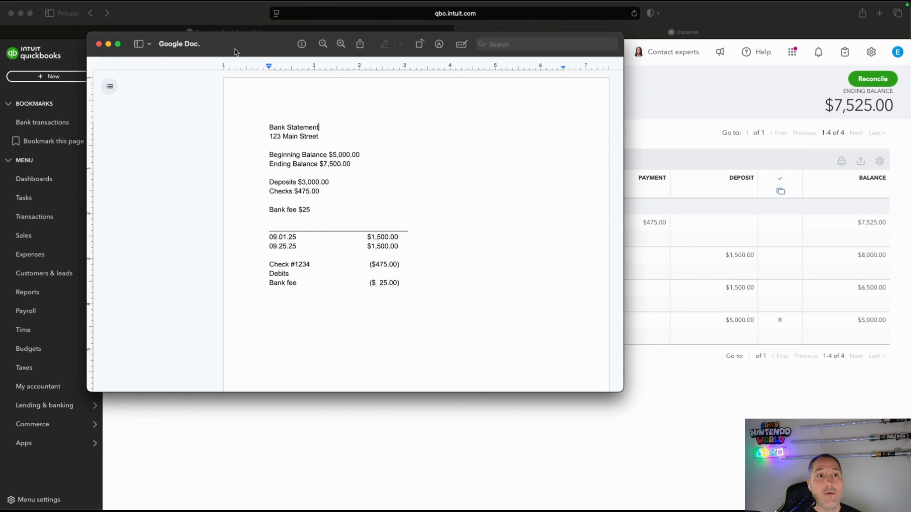
click(226, 29)
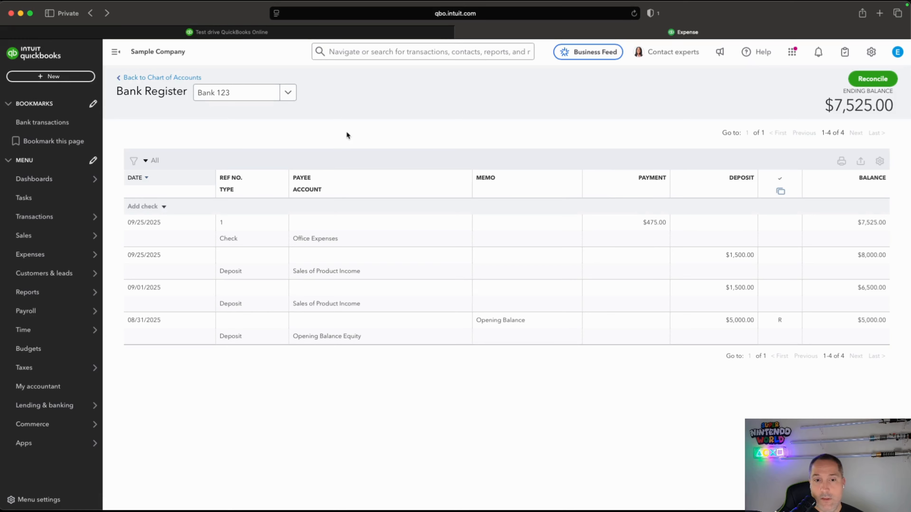
Reopen the Bank 123 register from the chart of accounts and dismiss the register basics tip
click(180, 78)
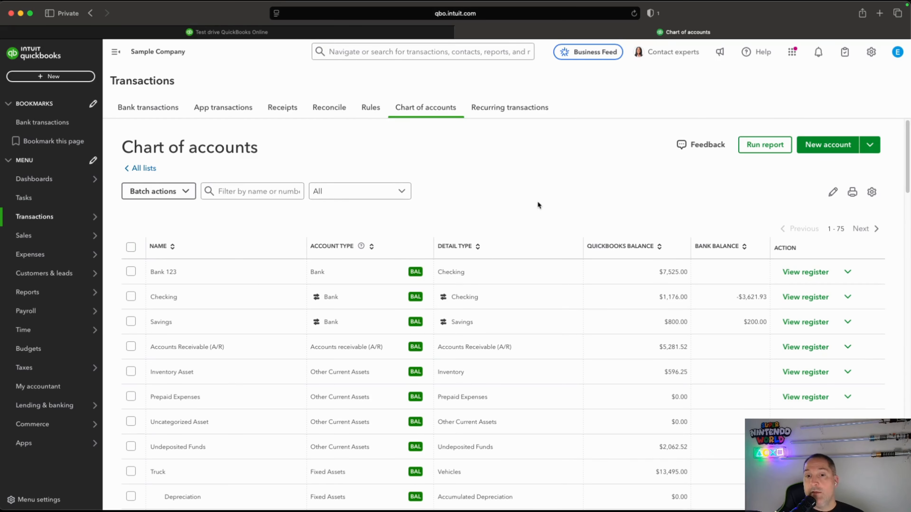
click(800, 273)
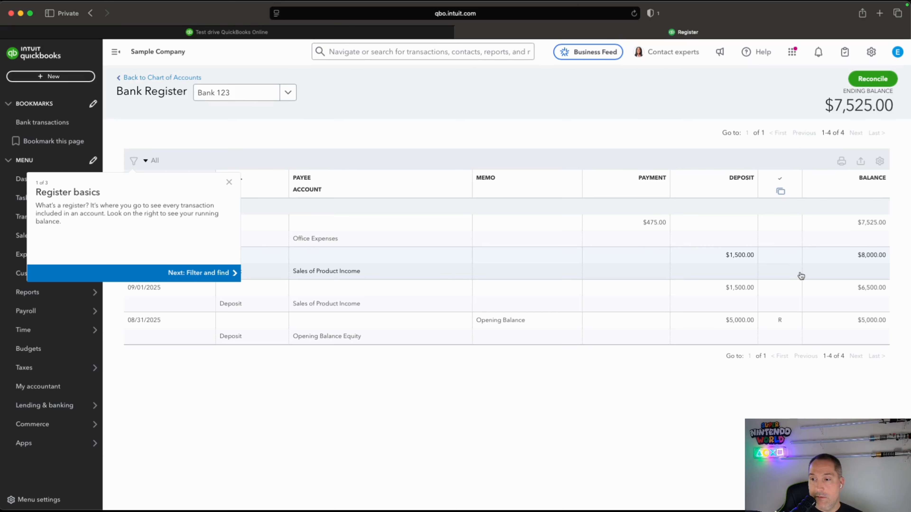
click(229, 181)
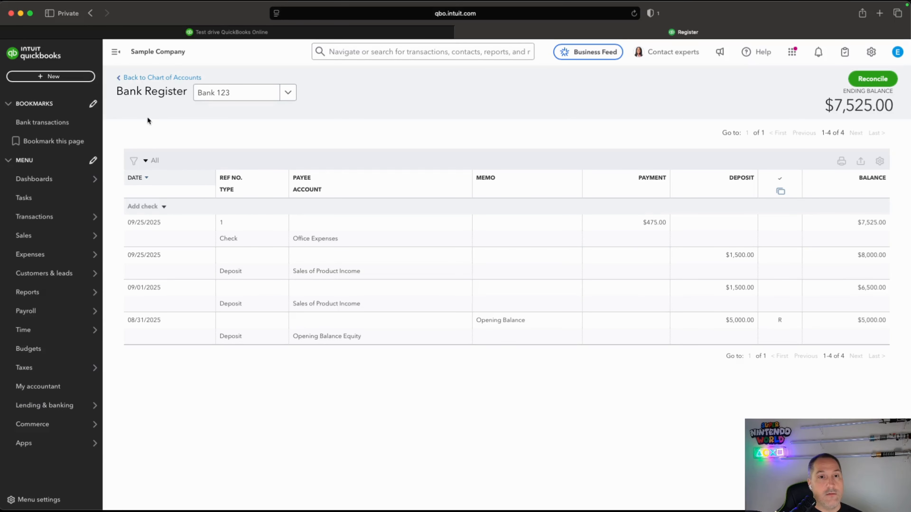
Start a new expense and, from its recent expenses, open the $25.00 expense dated 09/30/2025
click(61, 76)
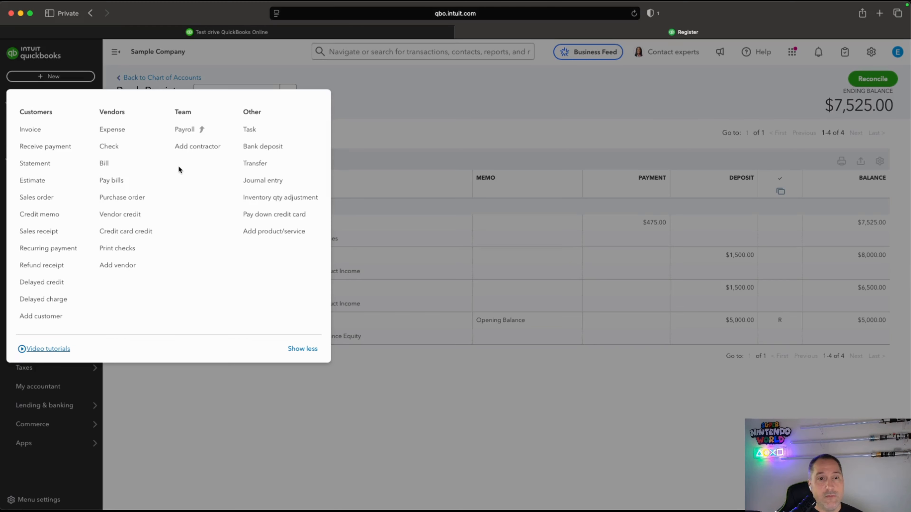
click(120, 132)
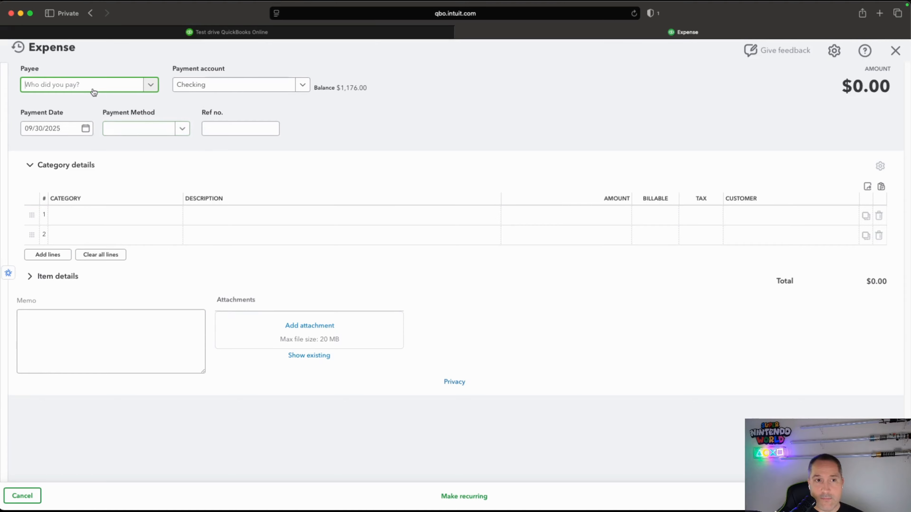
click(15, 50)
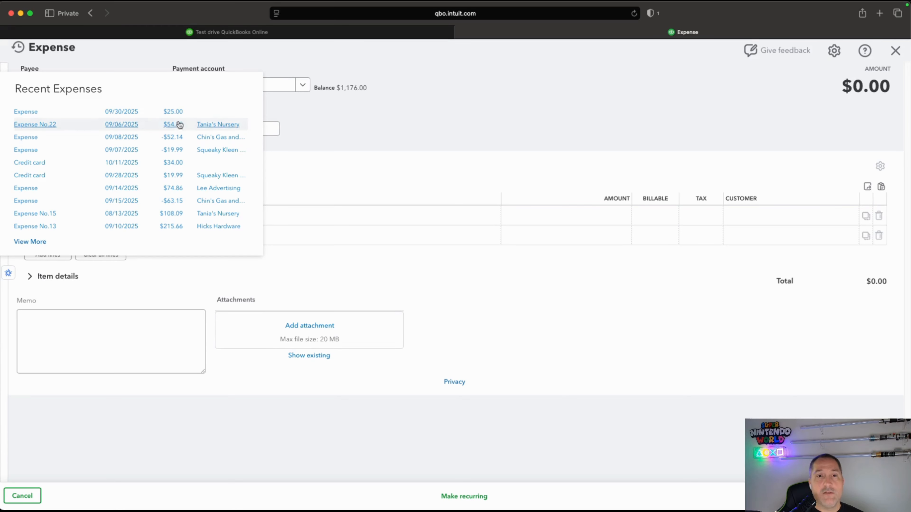
click(178, 112)
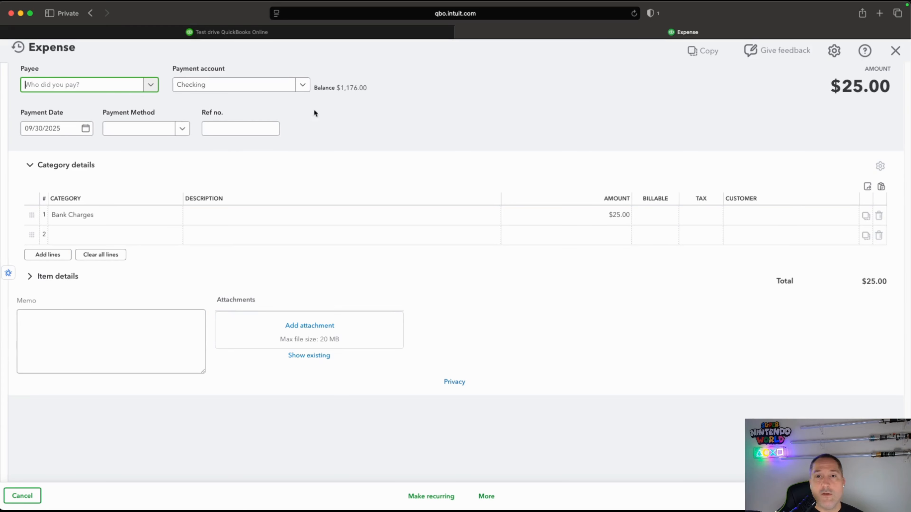
Set the payment account of the $25.00 bank charges expense to Bank 123 and save it
click(303, 86)
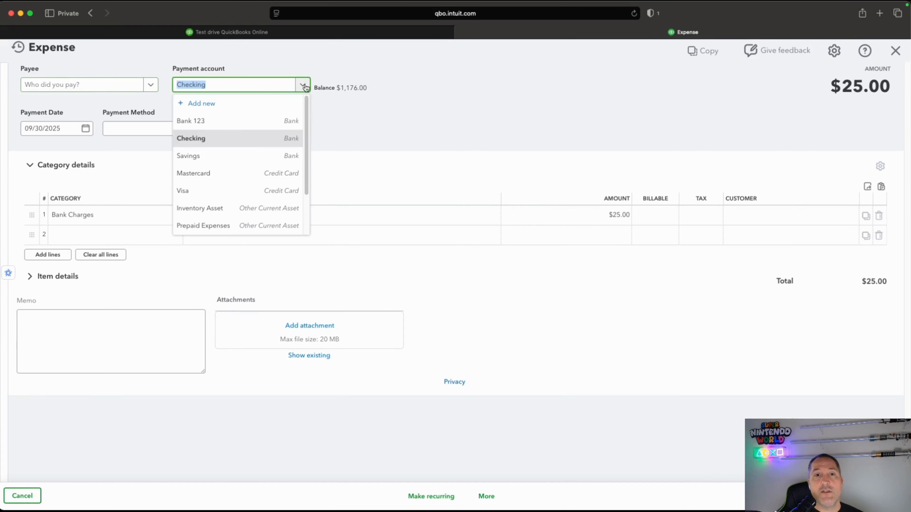
click(208, 122)
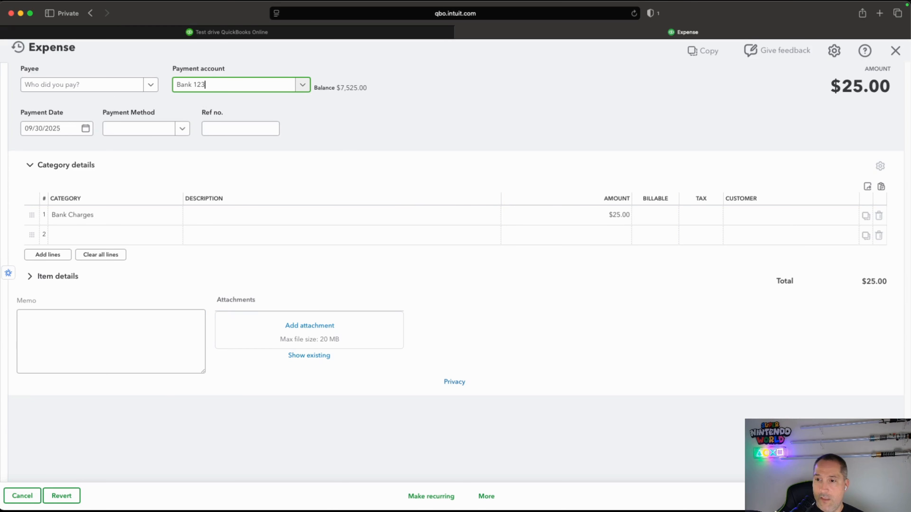
click(861, 496)
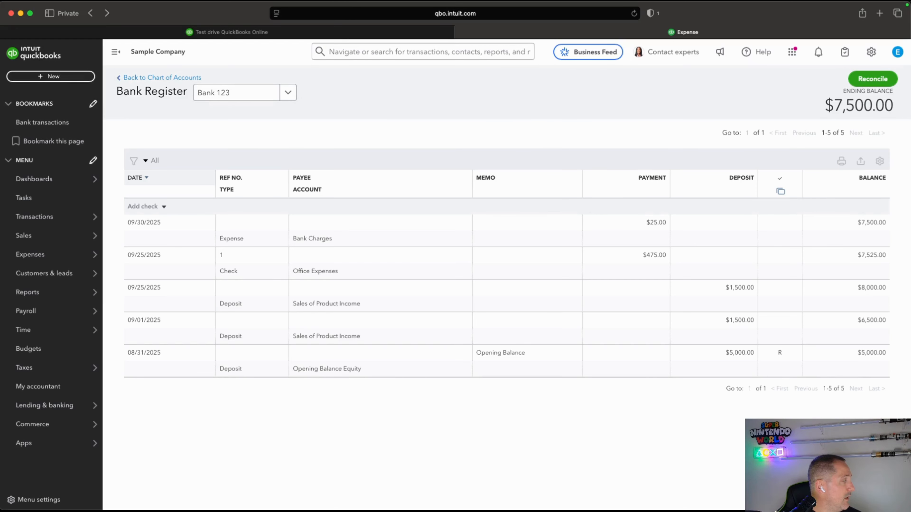
Compare the sample bank statement with the Bank 123 register by placing it over the register, and return to the register
key(super+Tab)
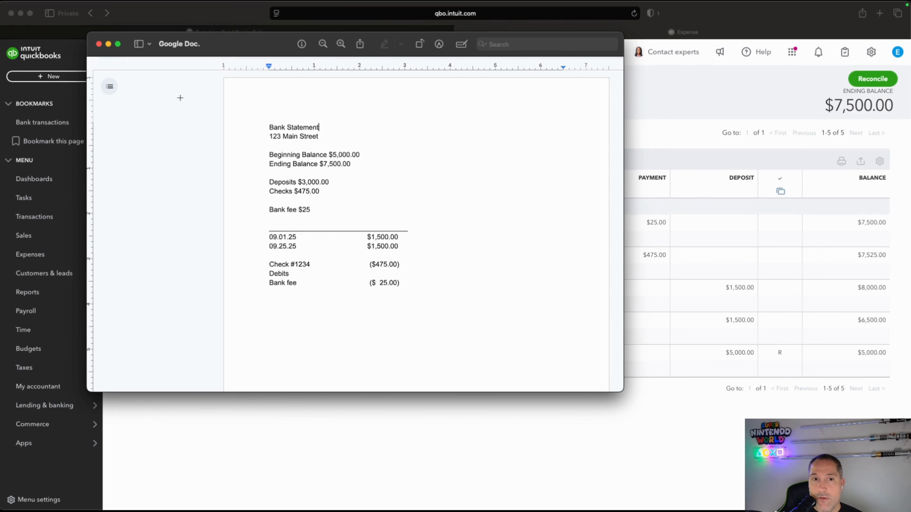
mouse_move(232, 57)
mouse_down()
mouse_move(191, 66)
mouse_move(211, 54)
mouse_move(204, 74)
mouse_move(222, 66)
mouse_up()
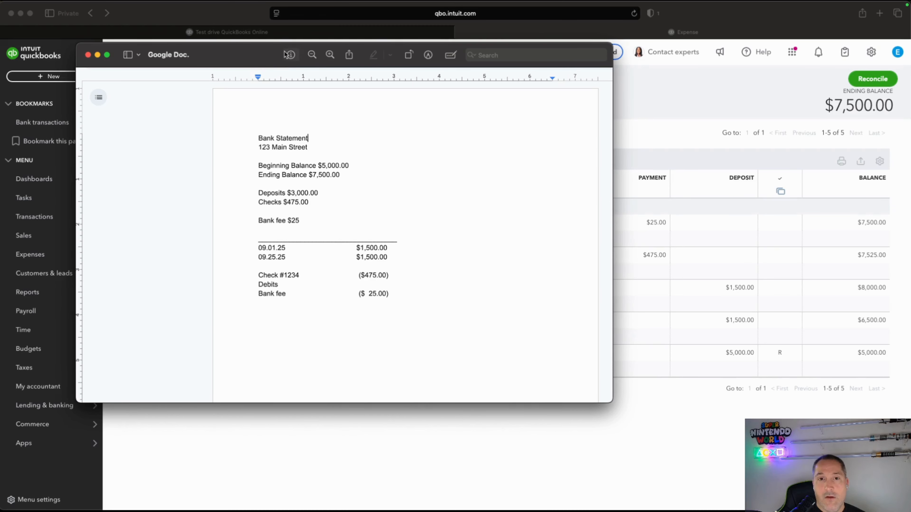
drag(277, 54, 474, 82)
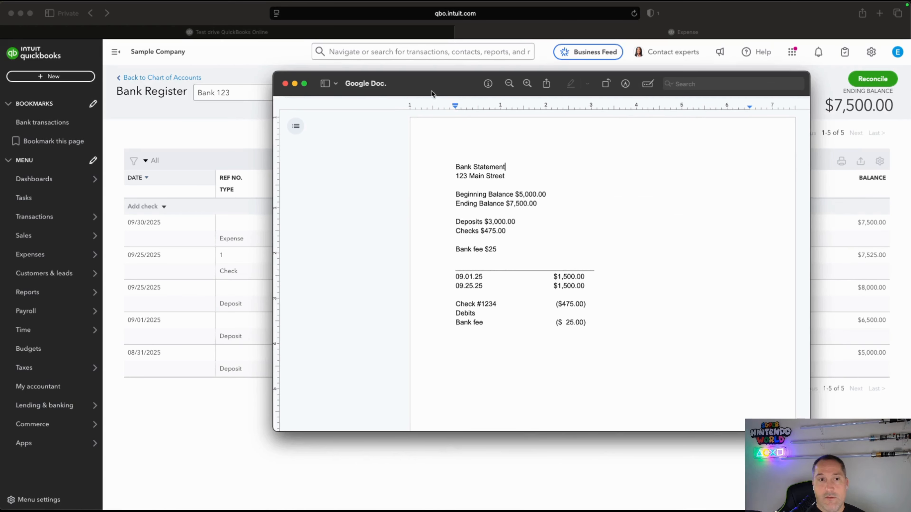
click(182, 128)
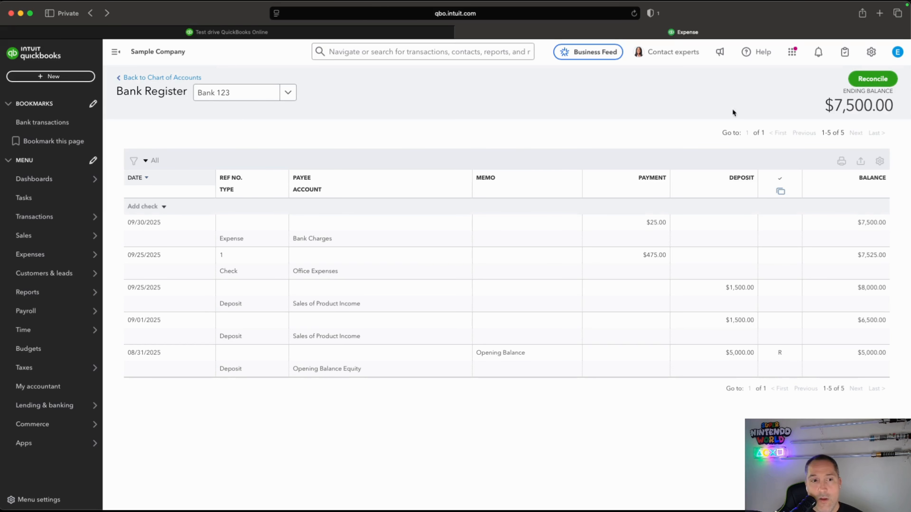
Go to the Reconcile page for transactions and choose Bank 123 as the account to reconcile
mouse_move(74, 224)
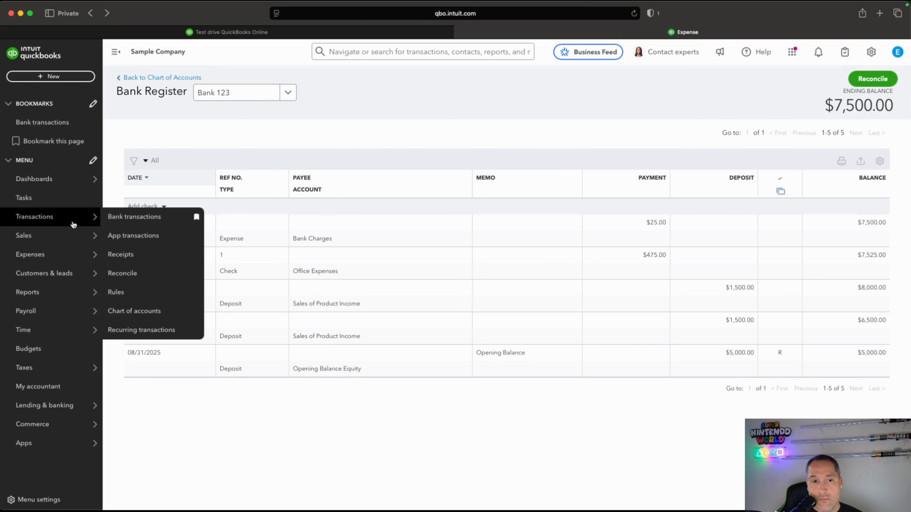
click(124, 219)
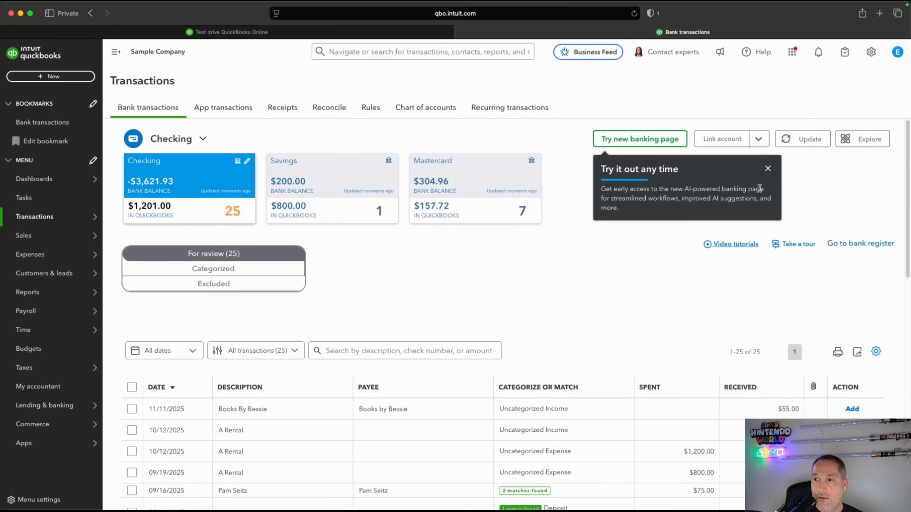
click(767, 169)
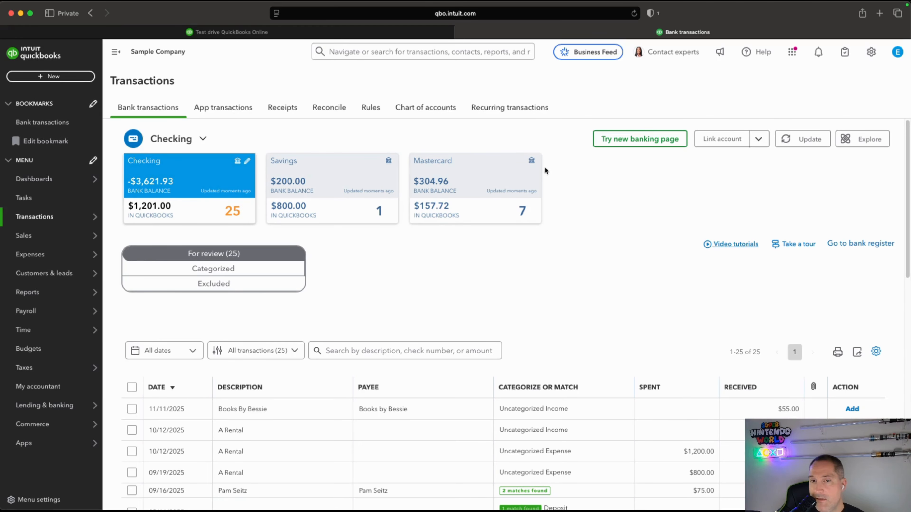
click(332, 107)
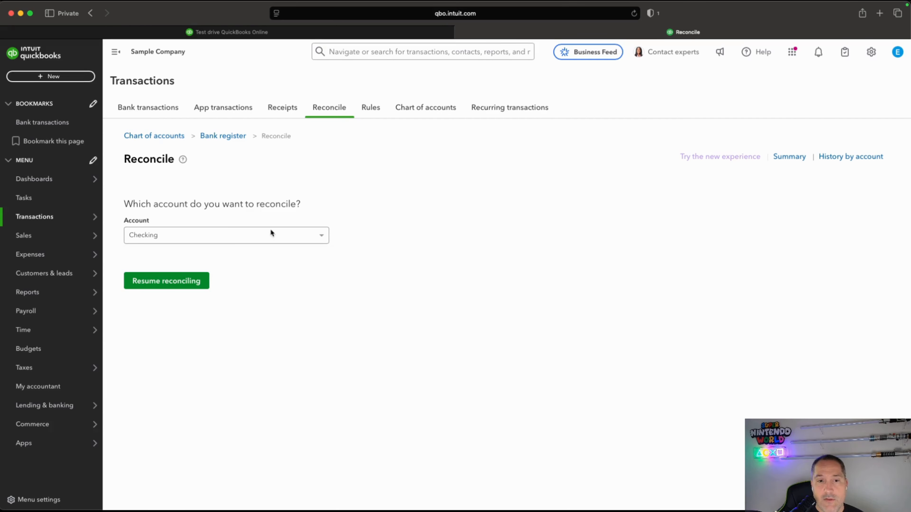
click(271, 233)
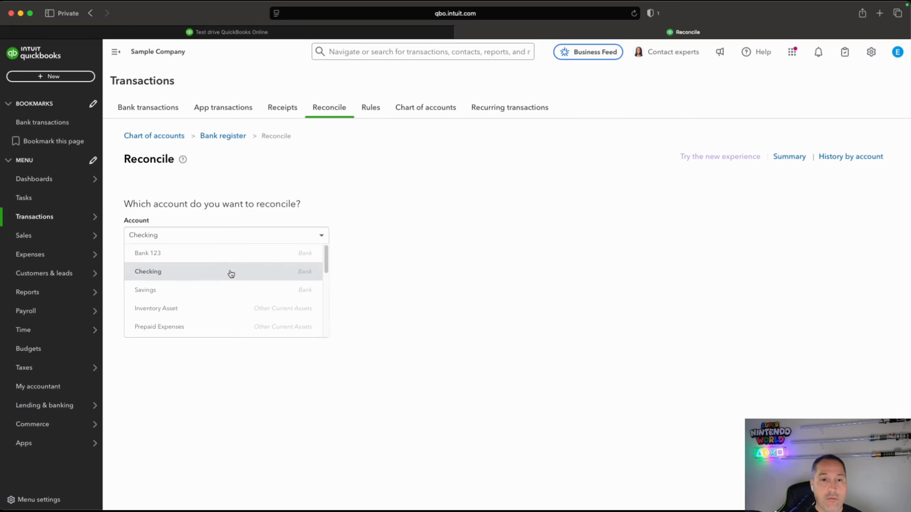
click(214, 252)
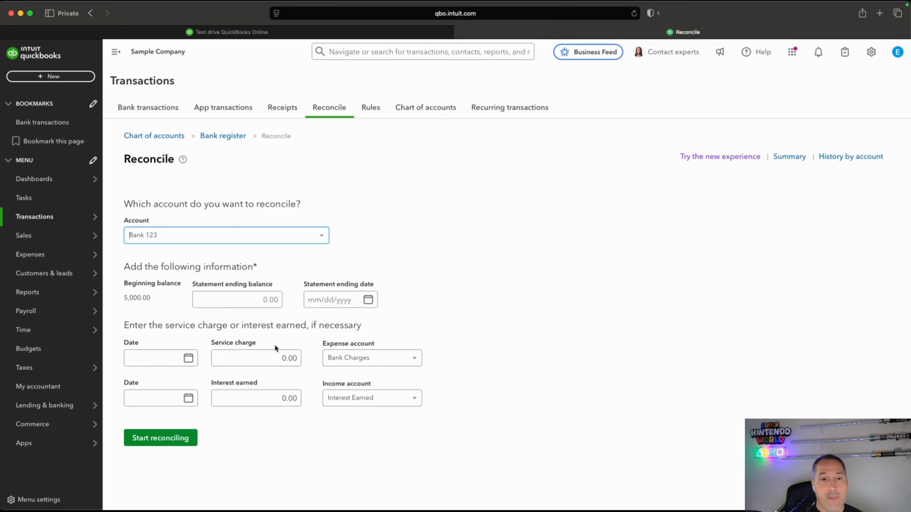
Set the statement ending balance to 7,500.00 and the statement ending date to September 30, 2025, and start reconciling
drag(125, 296, 158, 304)
click(267, 300)
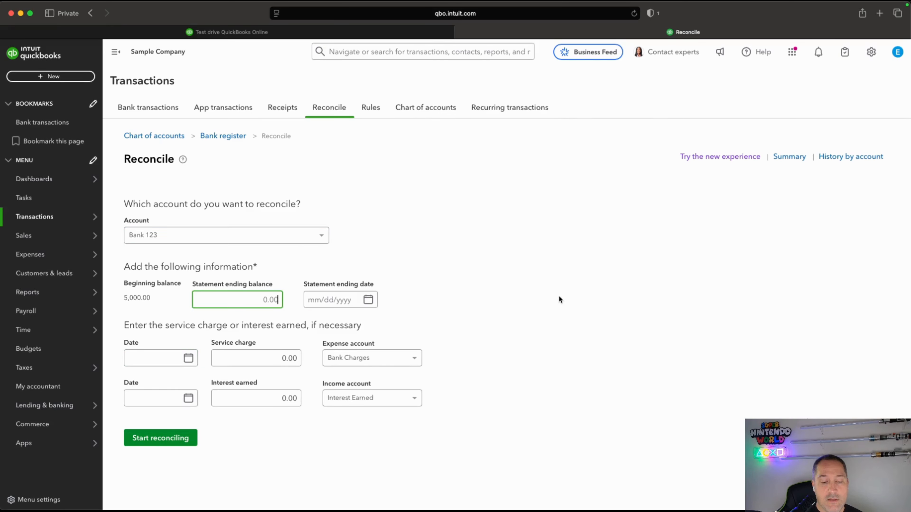
text(7500.00)
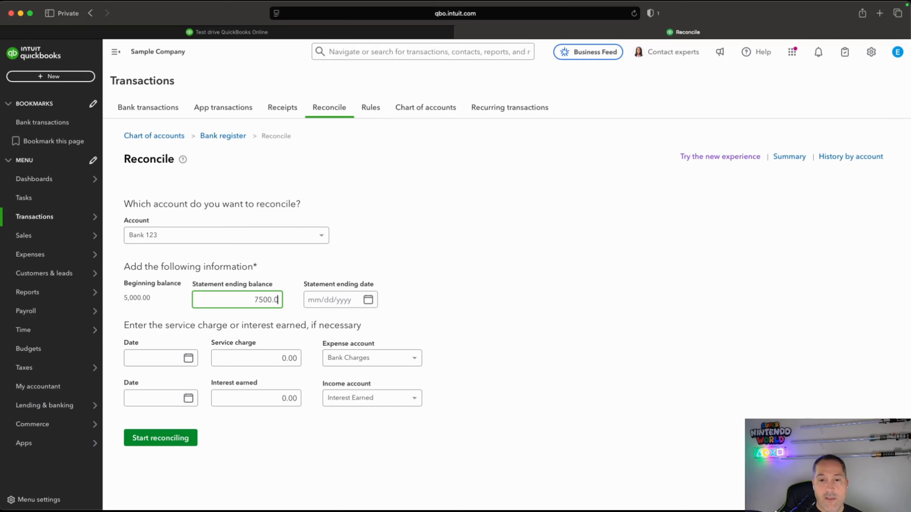
click(372, 301)
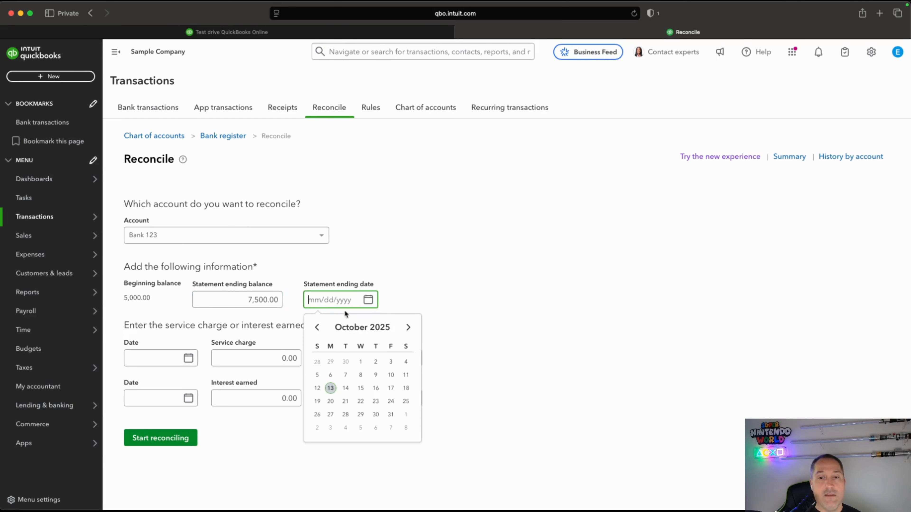
click(317, 327)
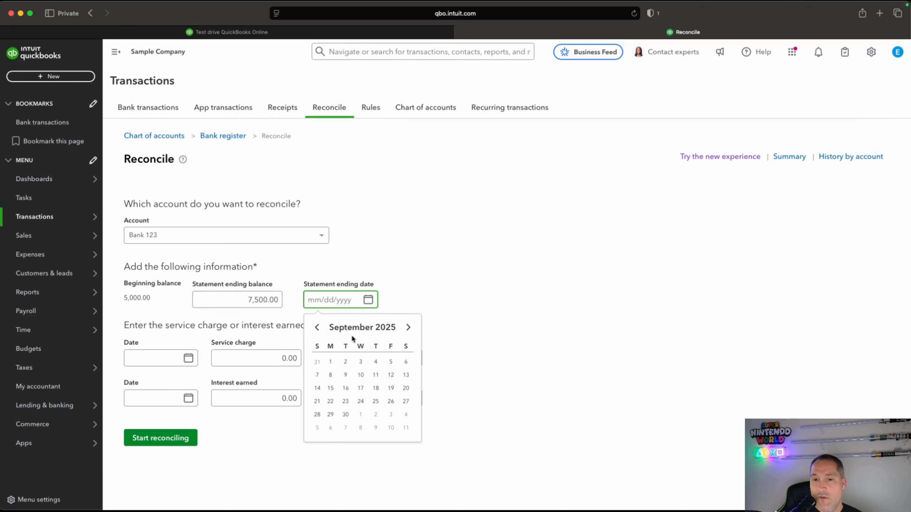
click(345, 414)
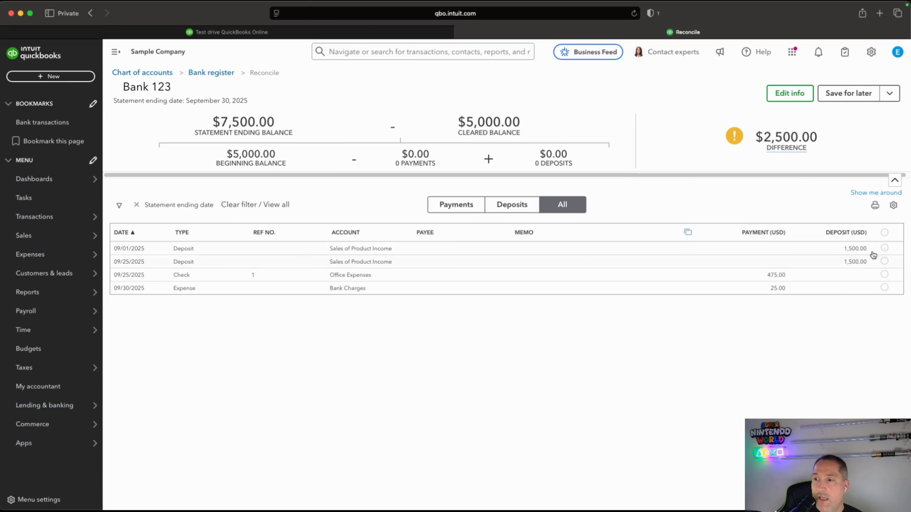
Mark all the listed Bank 123 transactions as cleared, turn off further select-all confirmations, and check the difference
click(884, 233)
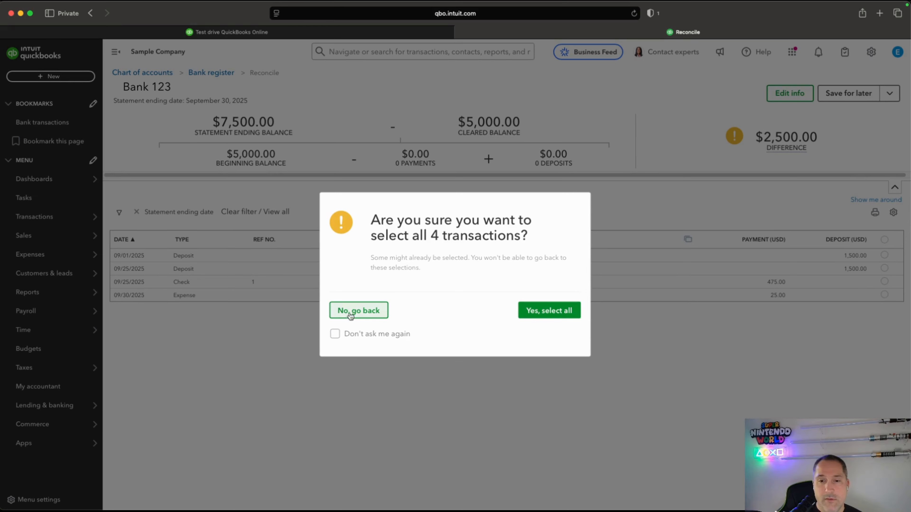
click(334, 334)
click(539, 316)
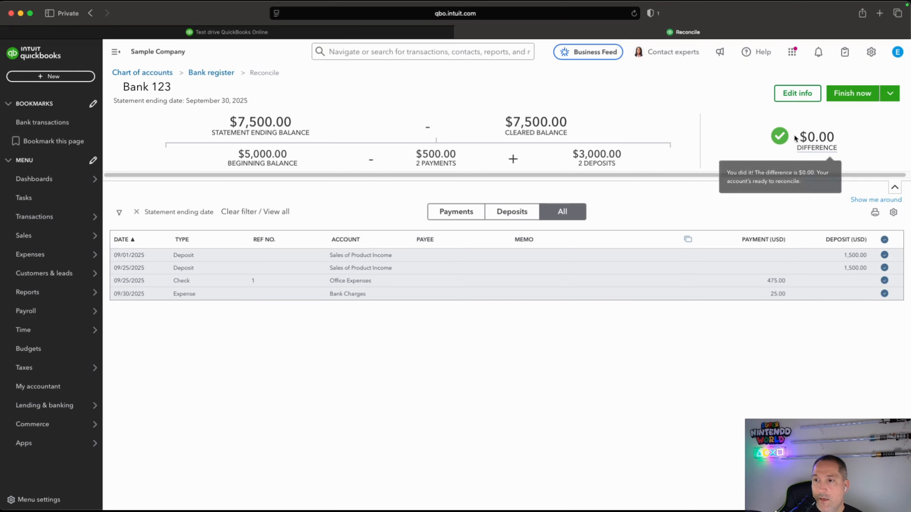
drag(798, 137, 881, 158)
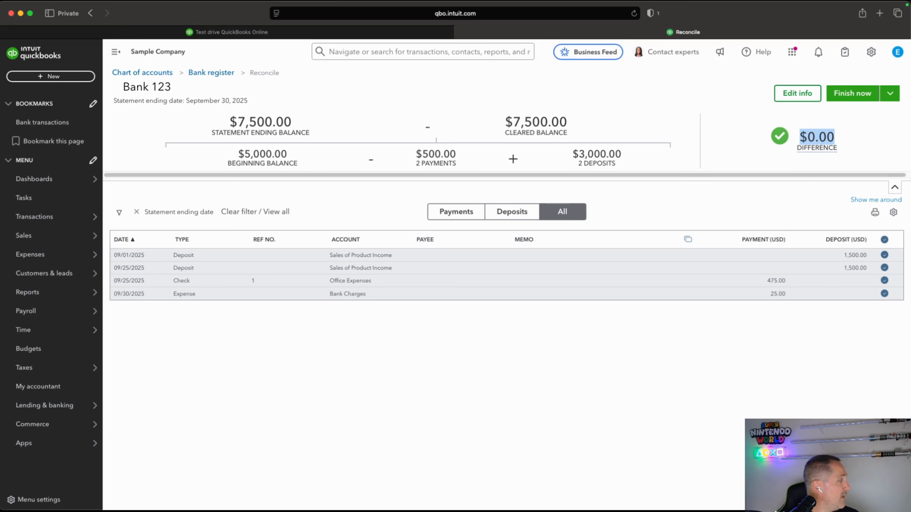
Bring up the sample bank statement over the reconciliation, compare it with the cleared transactions, and close the statement
key(super+Tab)
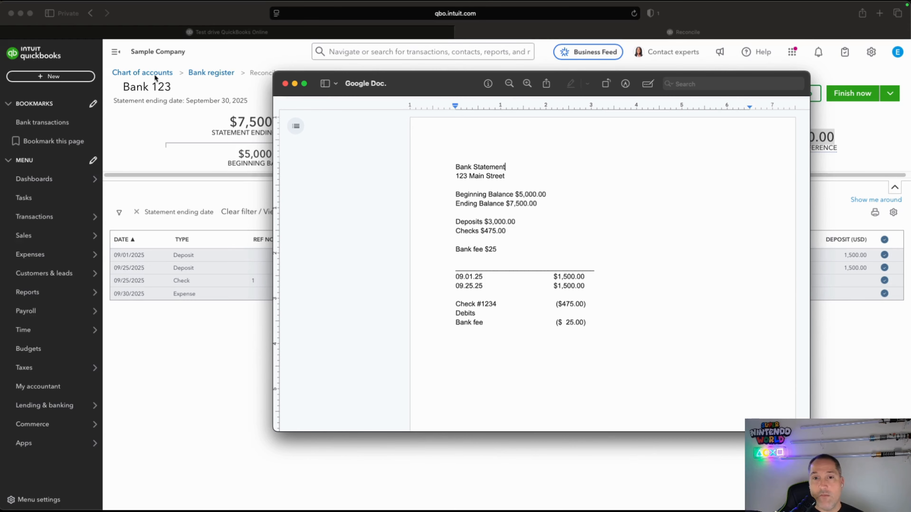
drag(443, 90, 173, 4)
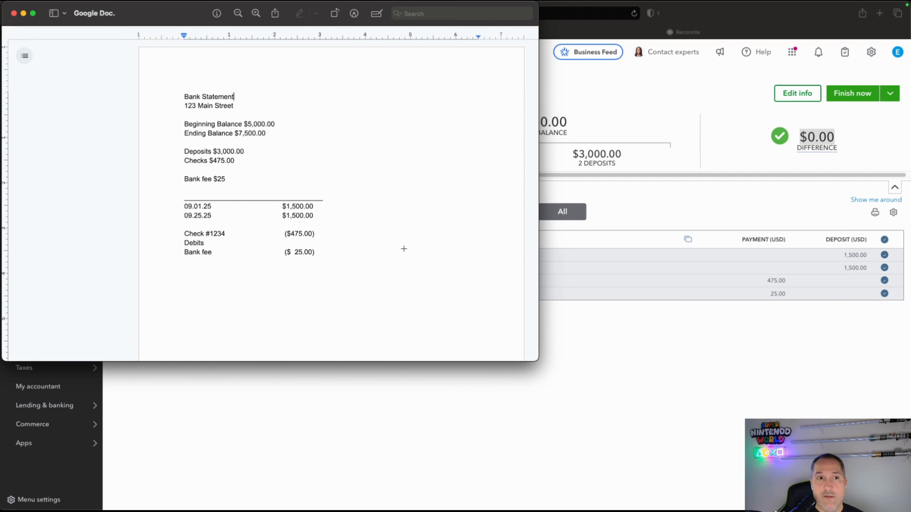
click(14, 13)
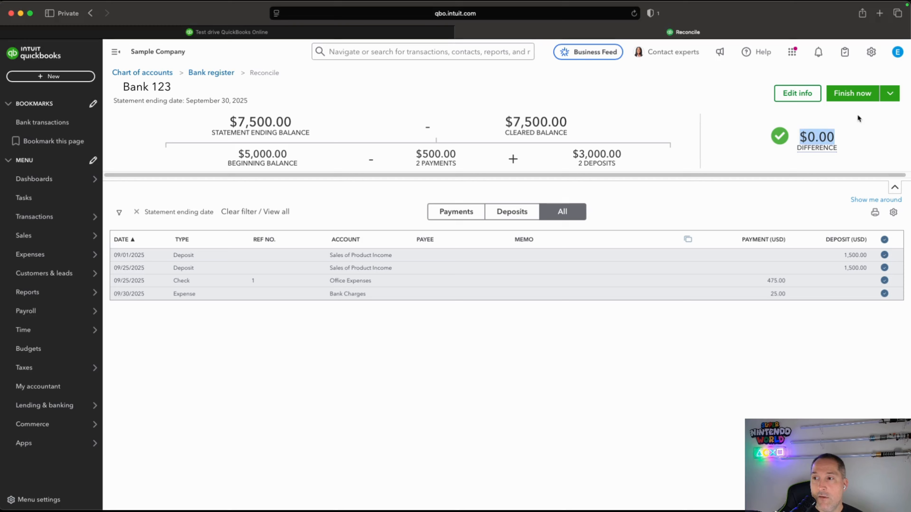
Finish the Bank 123 reconciliation and dismiss the completion message
click(845, 93)
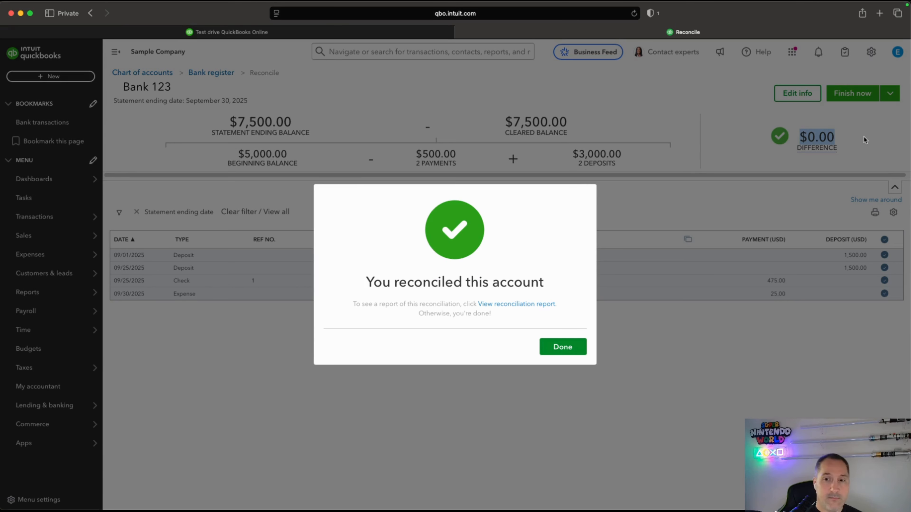
click(567, 347)
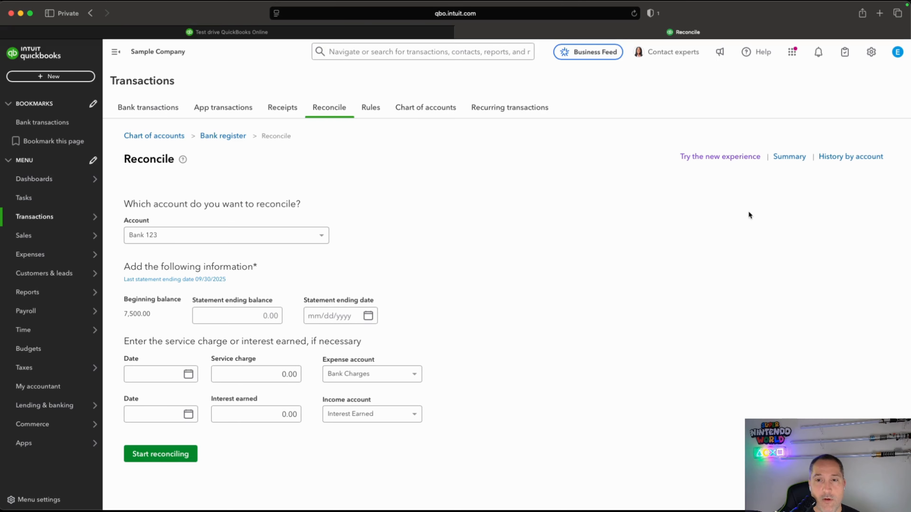
Open the Bank 123 register from the chart of accounts and check the reconciliation status of its transactions
click(415, 107)
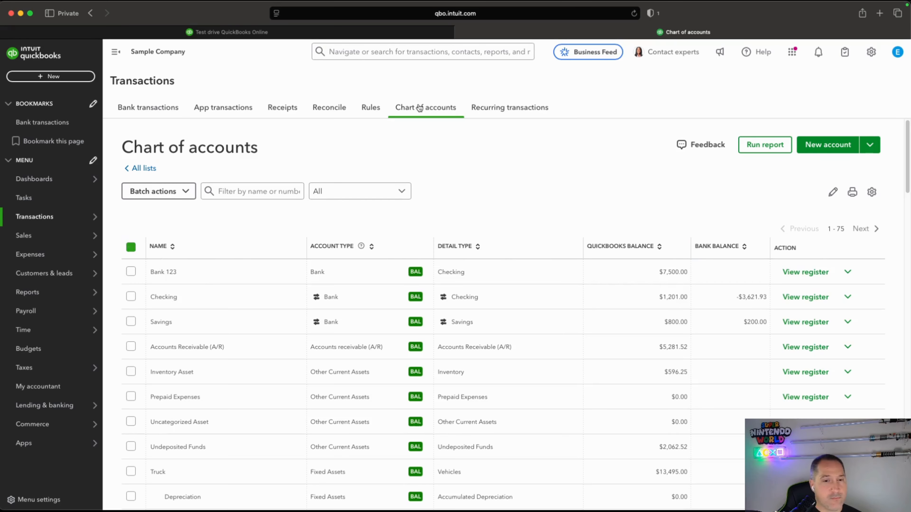
click(812, 273)
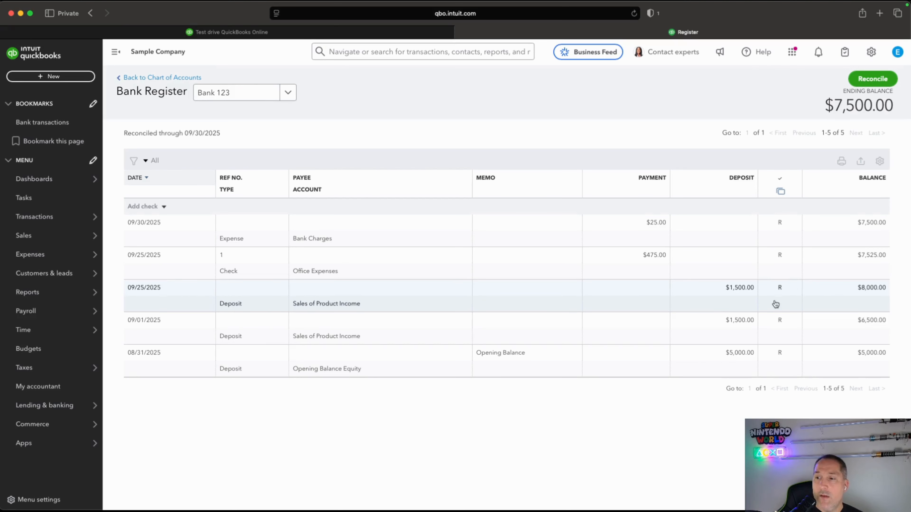
mouse_move(786, 350)
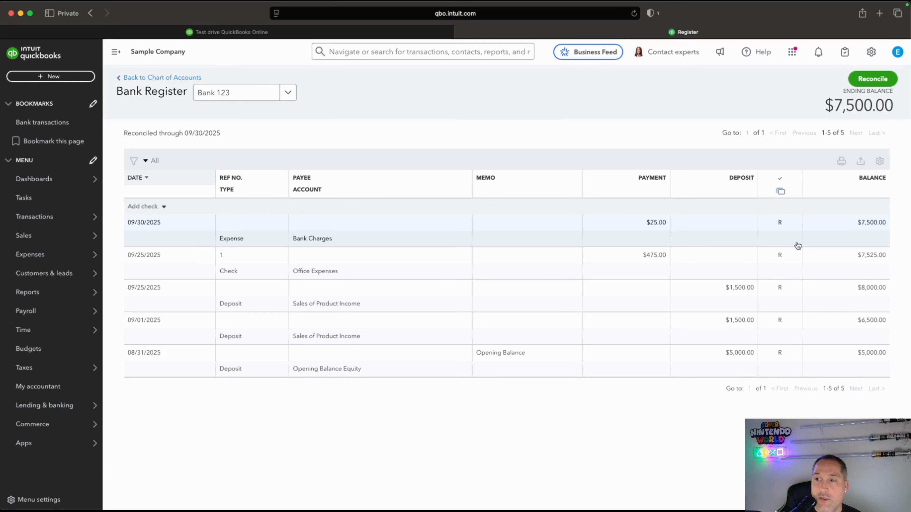
mouse_move(784, 226)
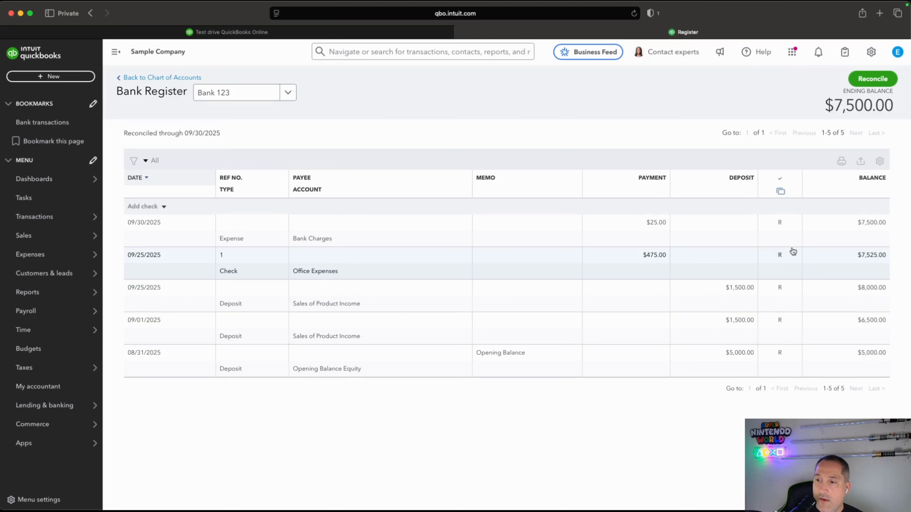
mouse_move(792, 252)
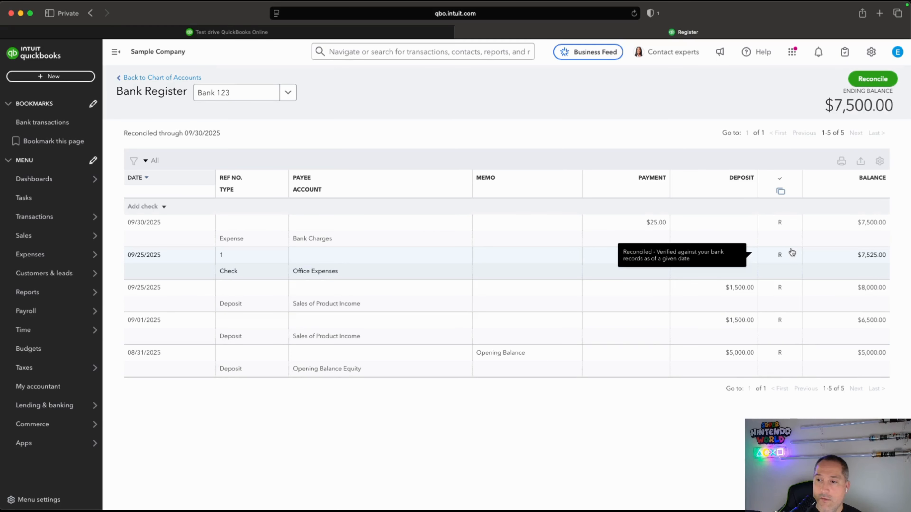